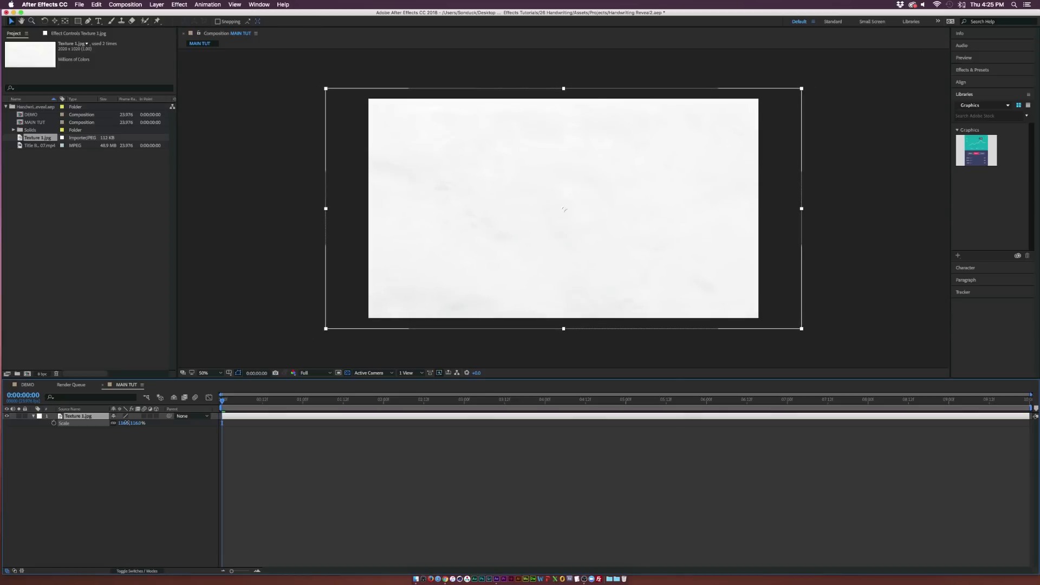
- Add a text layer reading "Writing" in the Shelby font over the paper texture
{"action": "left_click", "coordinate": [100, 462]}
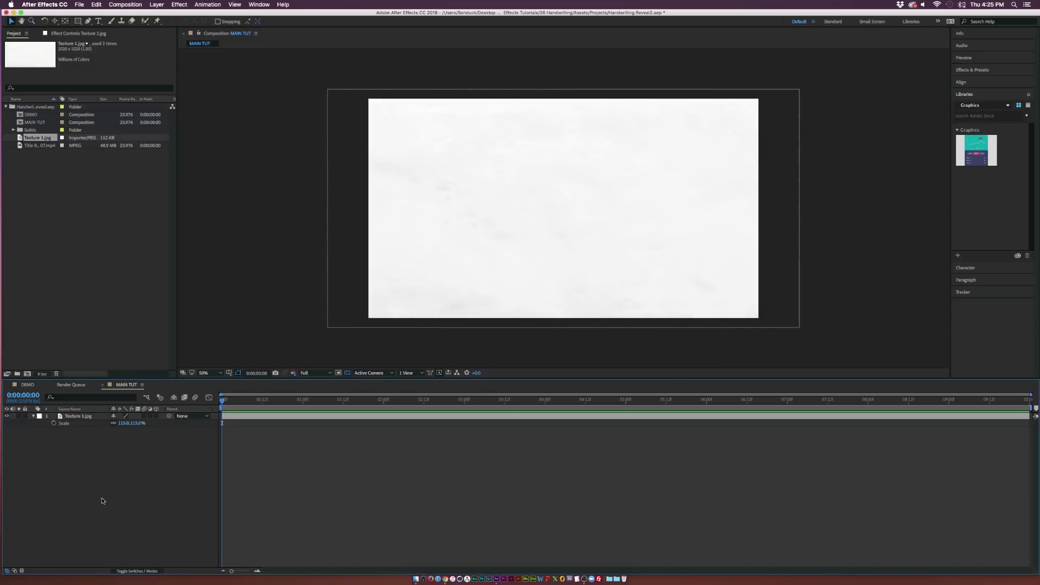
{"action": "key", "text": "s"}
{"action": "key", "text": "super+t"}
{"action": "left_click", "coordinate": [10, 22]}
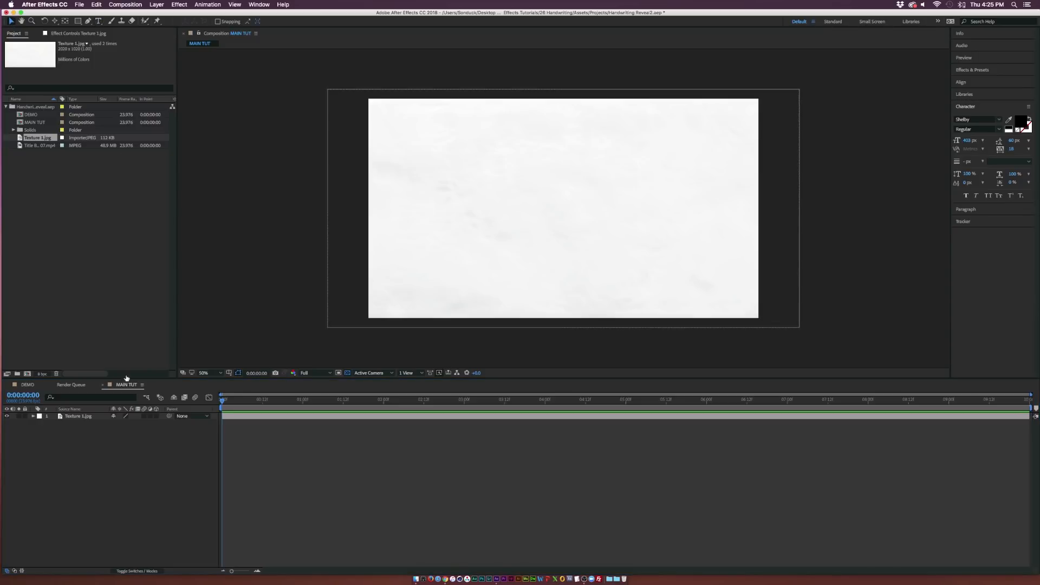
{"action": "left_click", "coordinate": [98, 22]}
{"action": "left_click", "coordinate": [596, 211]}
{"action": "type", "text": "W"}
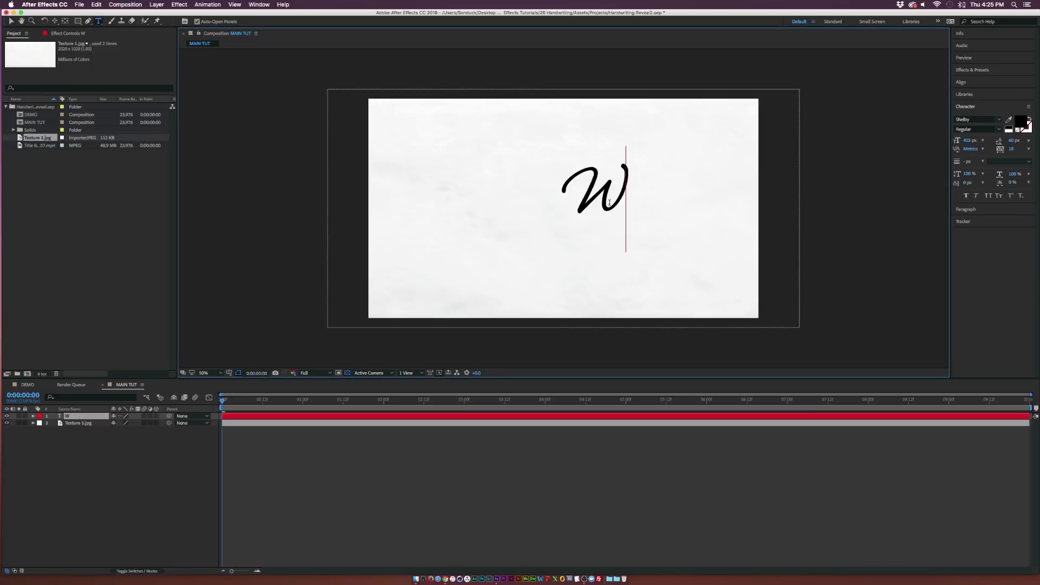
{"action": "type", "text": "riting"}
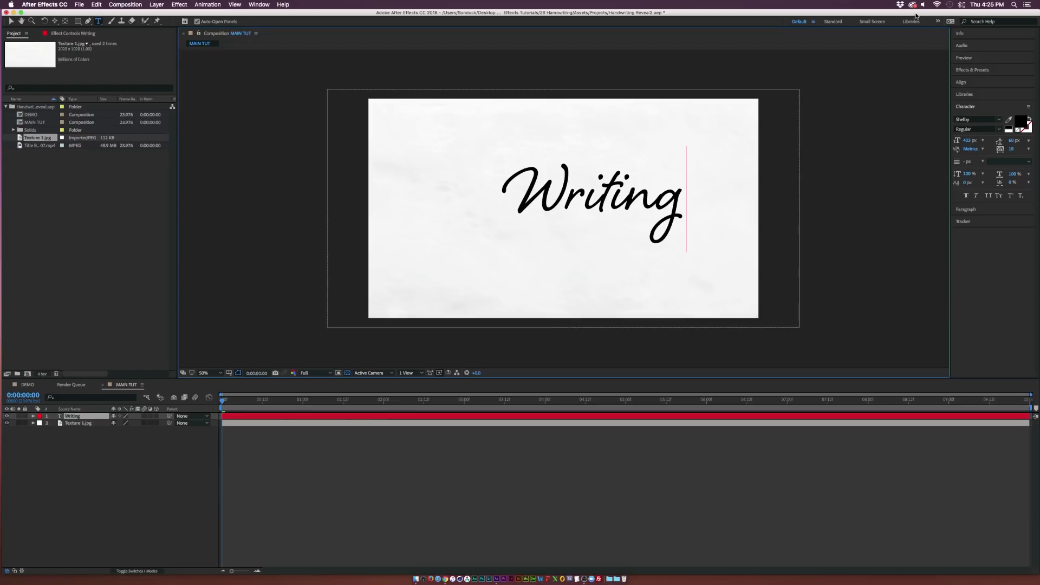
{"action": "left_click", "coordinate": [11, 21]}
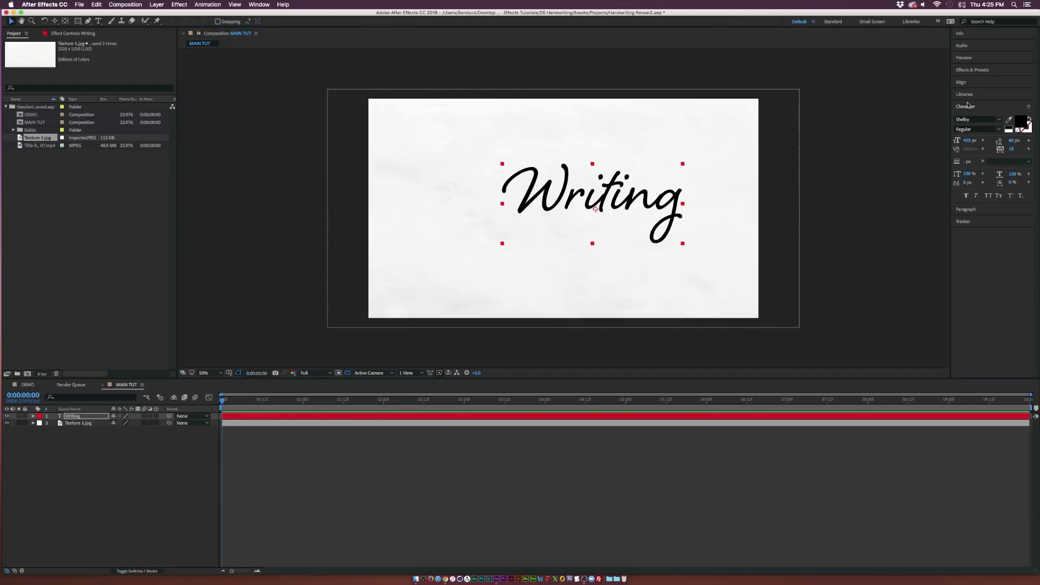
- Centre the Writing text layer horizontally and vertically in the composition
{"action": "left_click", "coordinate": [961, 82]}
{"action": "left_click", "coordinate": [973, 102]}
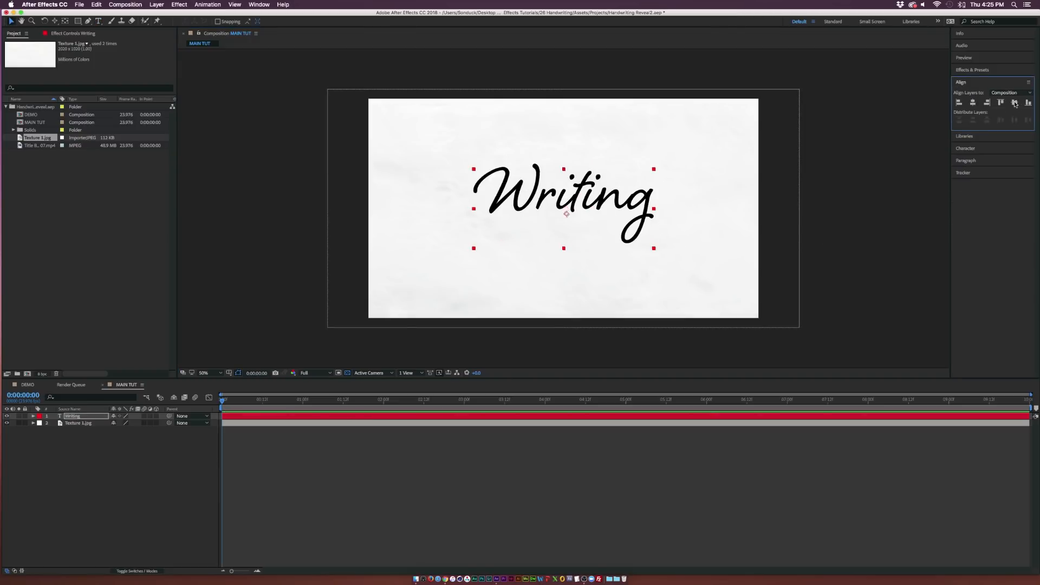
{"action": "left_click", "coordinate": [1014, 102]}
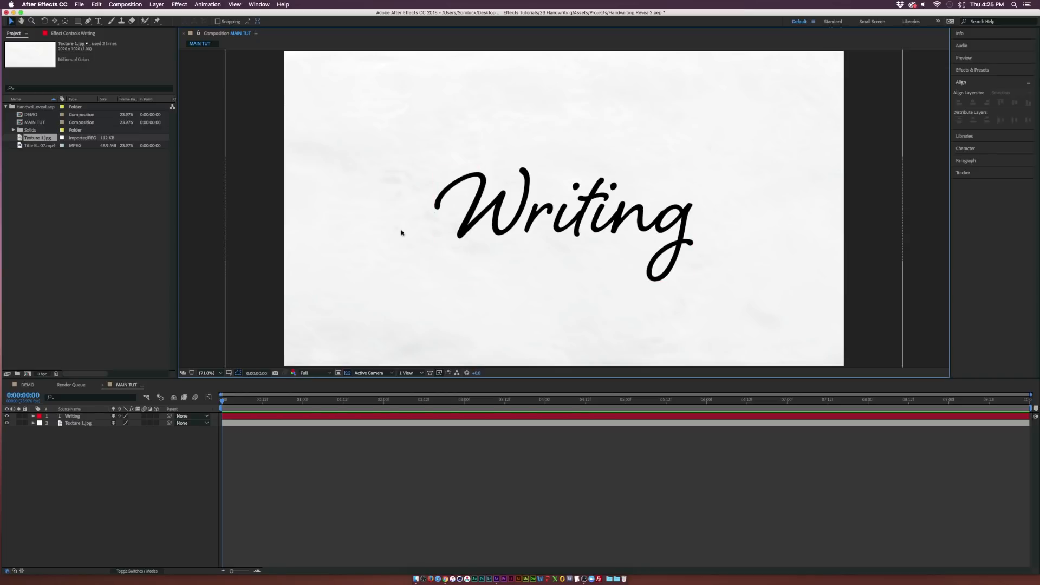
- Create a new white solid layer named Text Animation
{"action": "left_click", "coordinate": [161, 5]}
{"action": "mouse_move", "coordinate": [185, 21]}
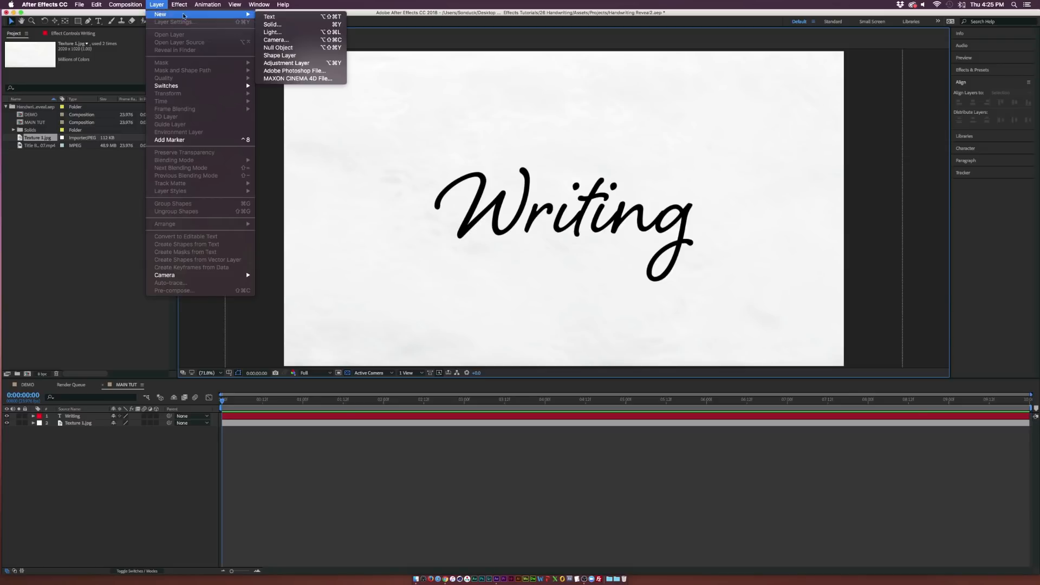
{"action": "left_click", "coordinate": [281, 25]}
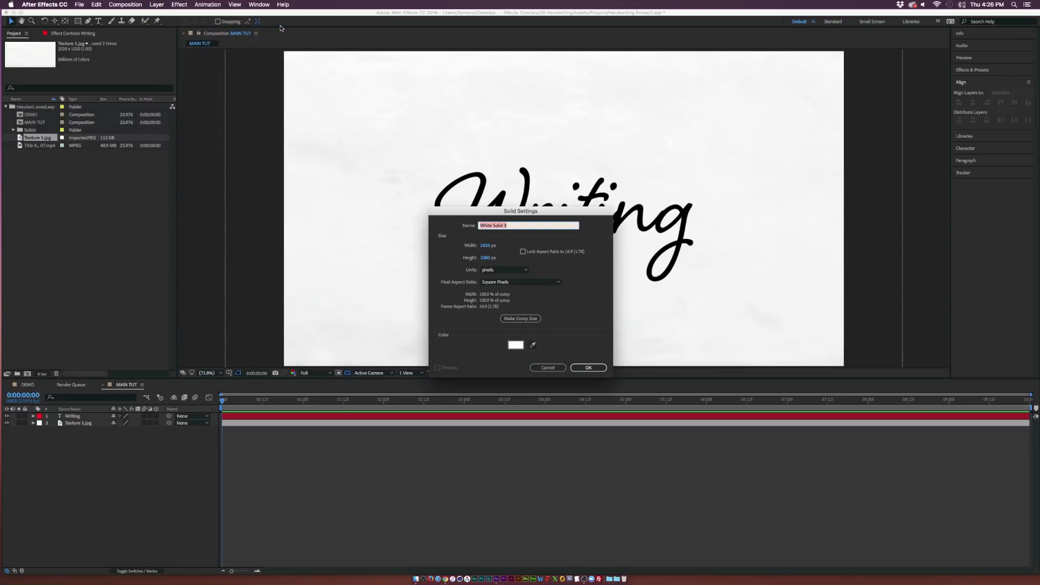
{"action": "type", "text": "Text Animation"}
{"action": "key", "text": "Return"}
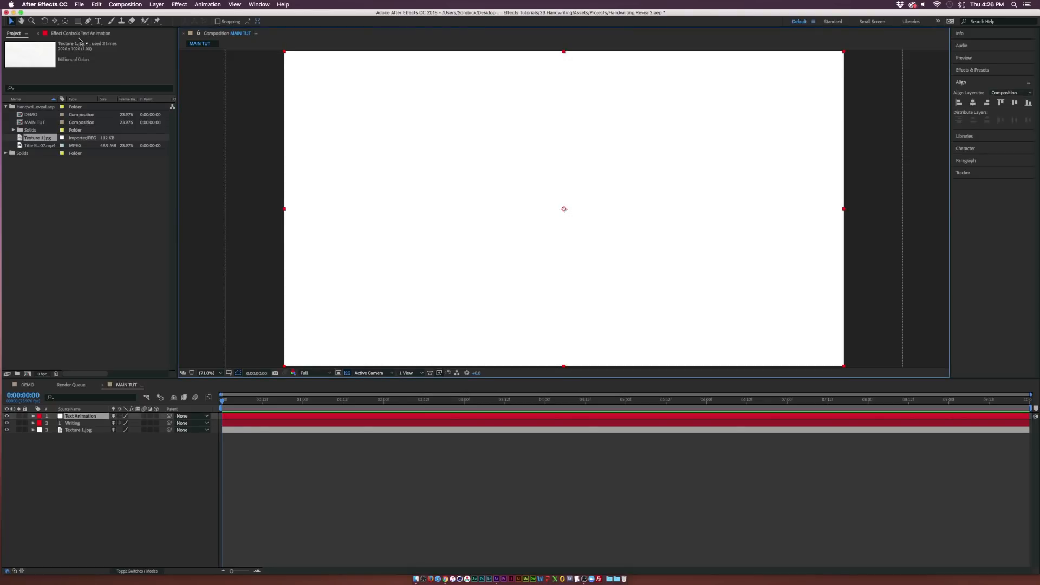
- Hide the Text Animation solid and lock the Writing and texture layers, ready for drawing masks with the Pen tool
{"action": "left_click", "coordinate": [88, 20]}
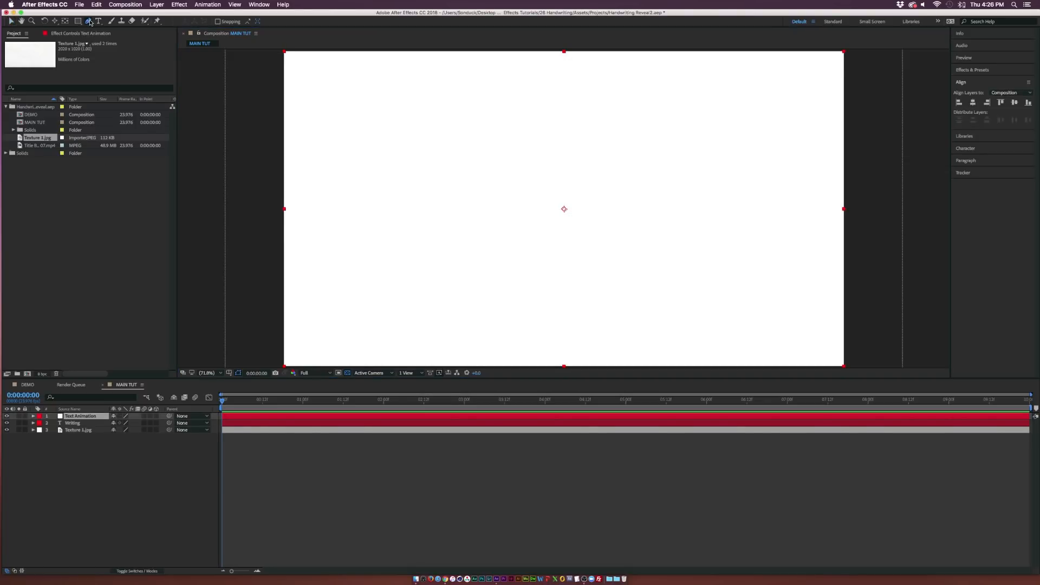
{"action": "left_click", "coordinate": [7, 416]}
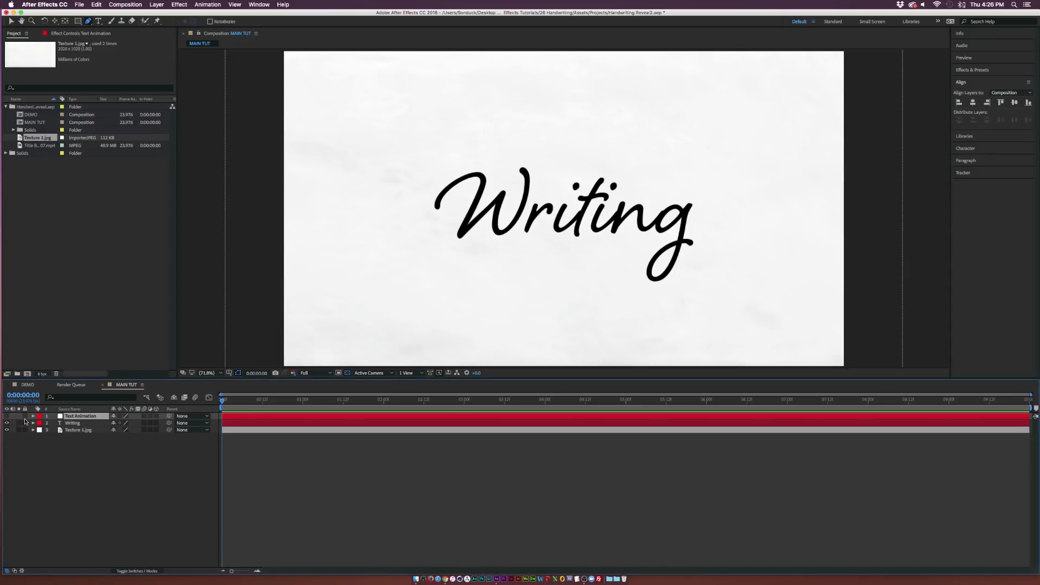
{"action": "left_click", "coordinate": [24, 422]}
{"action": "left_click", "coordinate": [24, 430]}
- Start a Pen mask on the Text Animation layer, tracing the W's opening arc from its lower tip to its crest
{"action": "scroll", "coordinate": [497, 217], "scroll_direction": "up", "scroll_amount": 3}
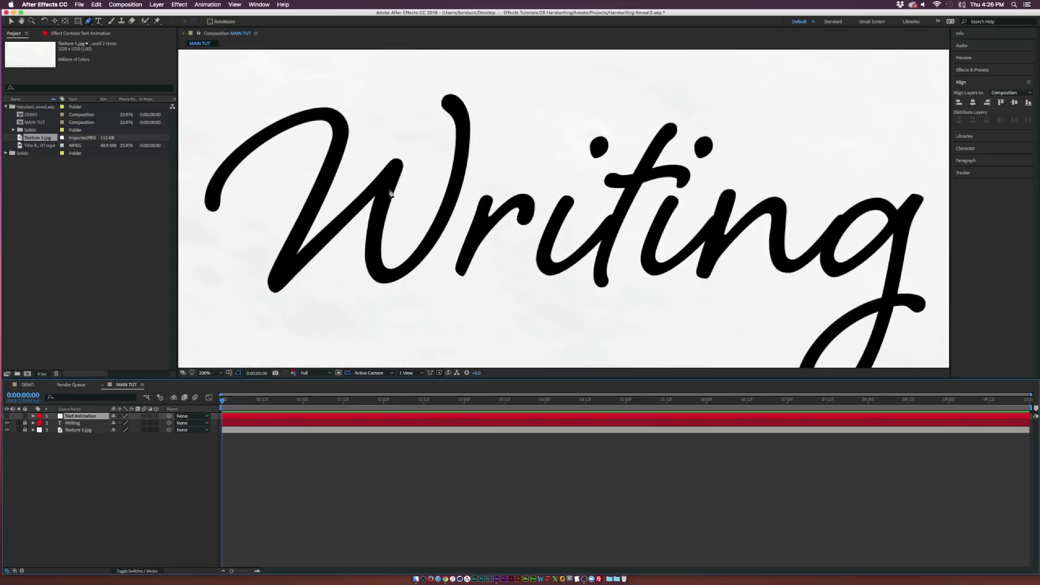
{"action": "left_click_drag", "start_coordinate": [497, 216], "coordinate": [597, 214]}
{"action": "key", "text": "g"}
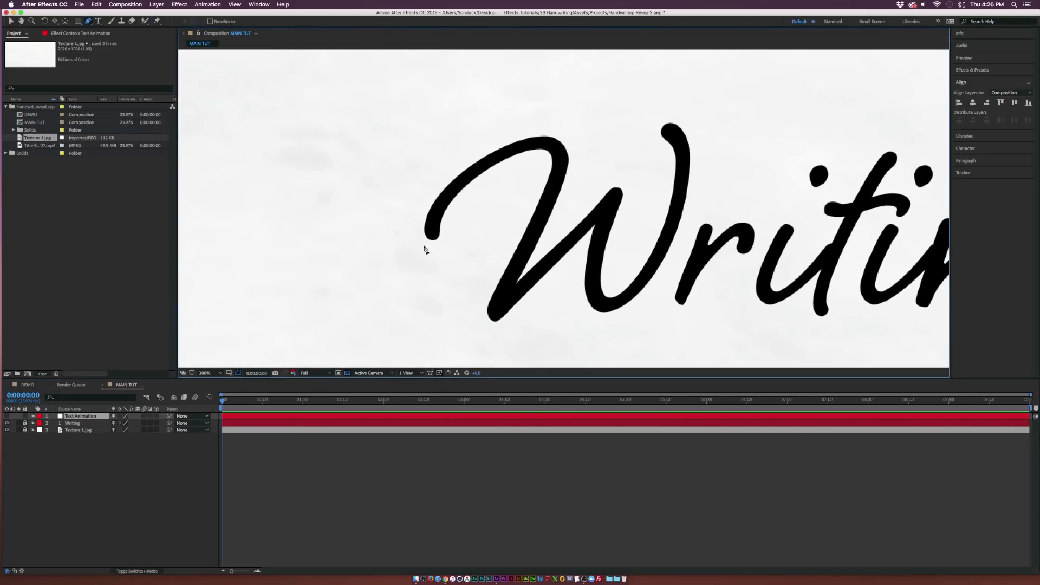
{"action": "left_click", "coordinate": [431, 239]}
{"action": "left_click", "coordinate": [434, 205]}
{"action": "left_click", "coordinate": [450, 194]}
{"action": "left_click", "coordinate": [474, 172]}
{"action": "left_click", "coordinate": [506, 154]}
{"action": "left_click", "coordinate": [515, 149]}
{"action": "left_click", "coordinate": [544, 145]}
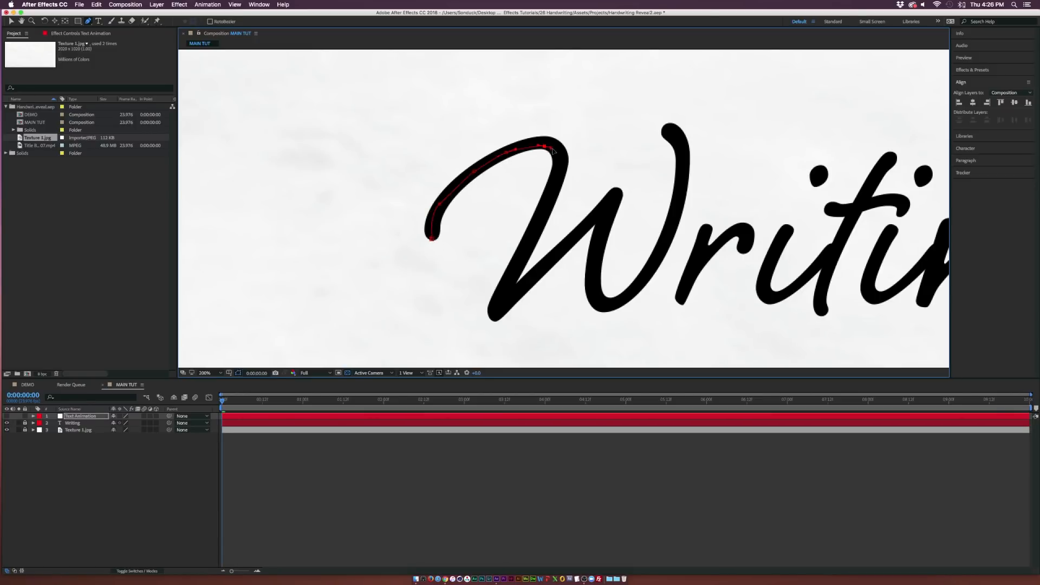
- Continue the mask path down the W's first diagonal to its lower point and up to the middle peak
{"action": "left_click", "coordinate": [556, 172]}
{"action": "left_click", "coordinate": [553, 187]}
{"action": "left_click", "coordinate": [538, 217]}
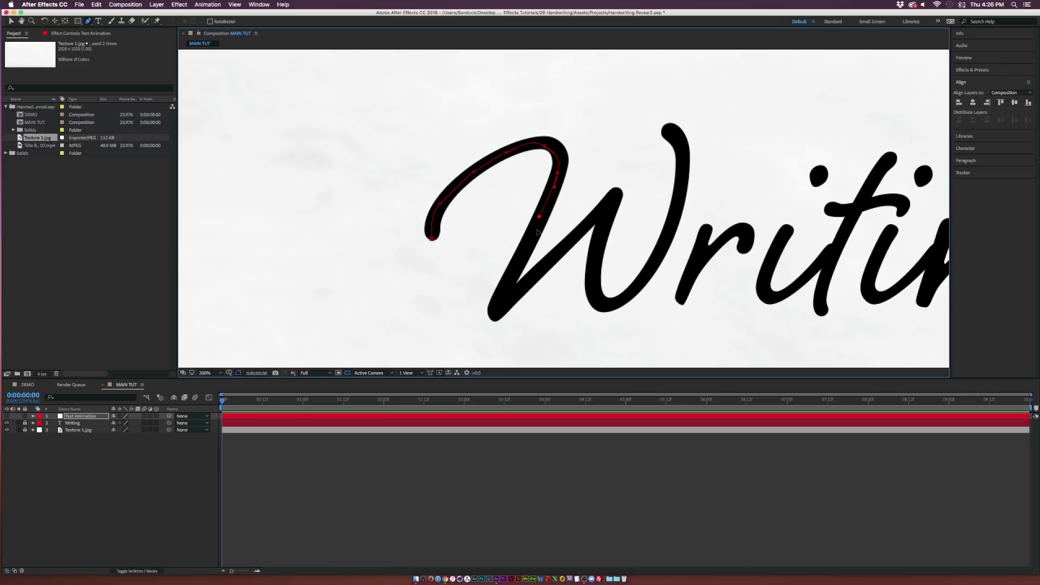
{"action": "left_click_drag", "start_coordinate": [537, 230], "coordinate": [535, 233]}
{"action": "left_click_drag", "start_coordinate": [515, 271], "coordinate": [503, 300]}
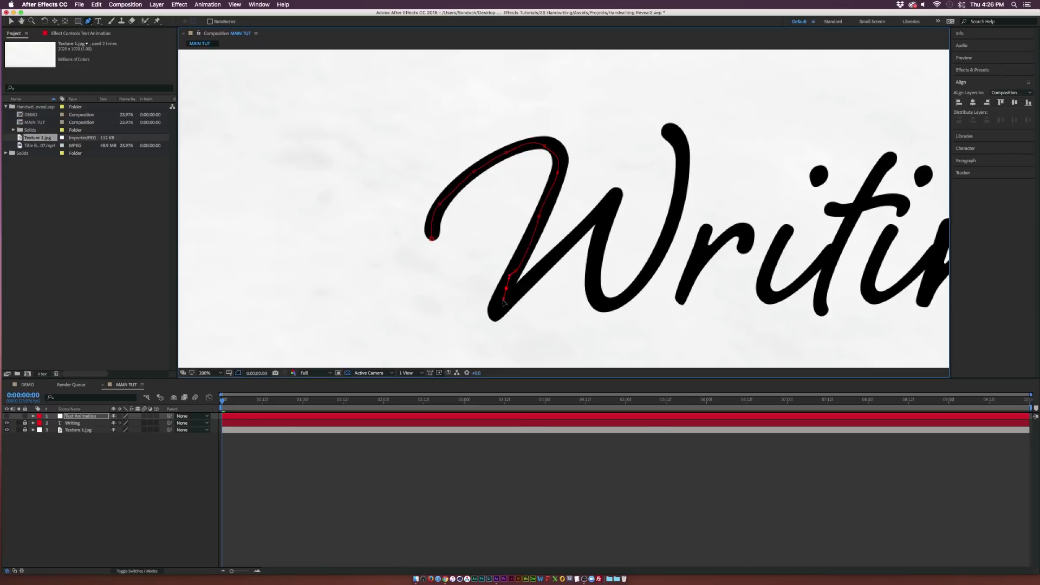
{"action": "left_click", "coordinate": [501, 312]}
{"action": "left_click_drag", "start_coordinate": [547, 261], "coordinate": [556, 255]}
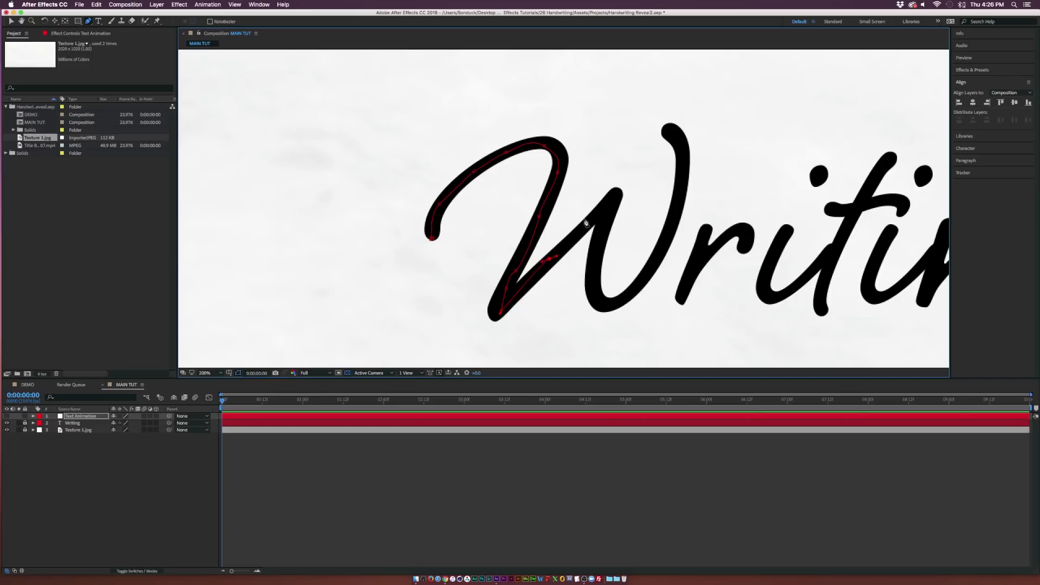
{"action": "left_click", "coordinate": [612, 197]}
- Trace the rest of the W around its lower bowl and up the final stroke, ending the path just beyond the tip
{"action": "left_click_drag", "start_coordinate": [595, 247], "coordinate": [596, 258]}
{"action": "left_click_drag", "start_coordinate": [597, 296], "coordinate": [561, 257]}
{"action": "left_click_drag", "start_coordinate": [588, 223], "coordinate": [598, 195]}
{"action": "key", "text": "super+z"}
{"action": "mouse_move", "coordinate": [612, 154]}
{"action": "left_mouse_down"}
{"action": "mouse_move", "coordinate": [589, 203]}
{"action": "mouse_move", "coordinate": [583, 153]}
{"action": "mouse_move", "coordinate": [564, 135]}
{"action": "left_mouse_up"}
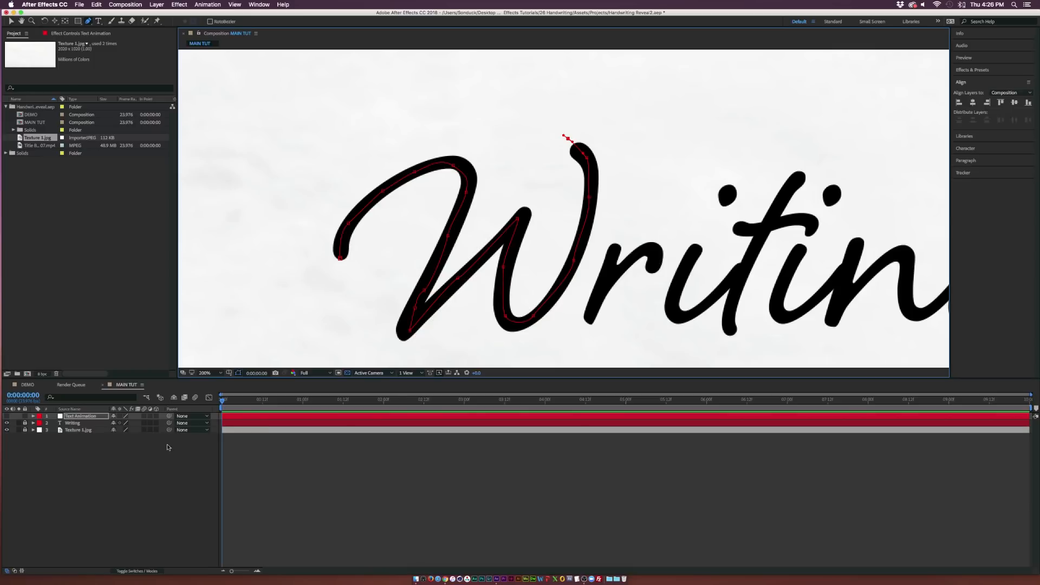
{"action": "left_click", "coordinate": [140, 452]}
- Start a second mask on the Text Animation layer, tracing the r's stem from just below its foot to its upper end
{"action": "left_click", "coordinate": [96, 416]}
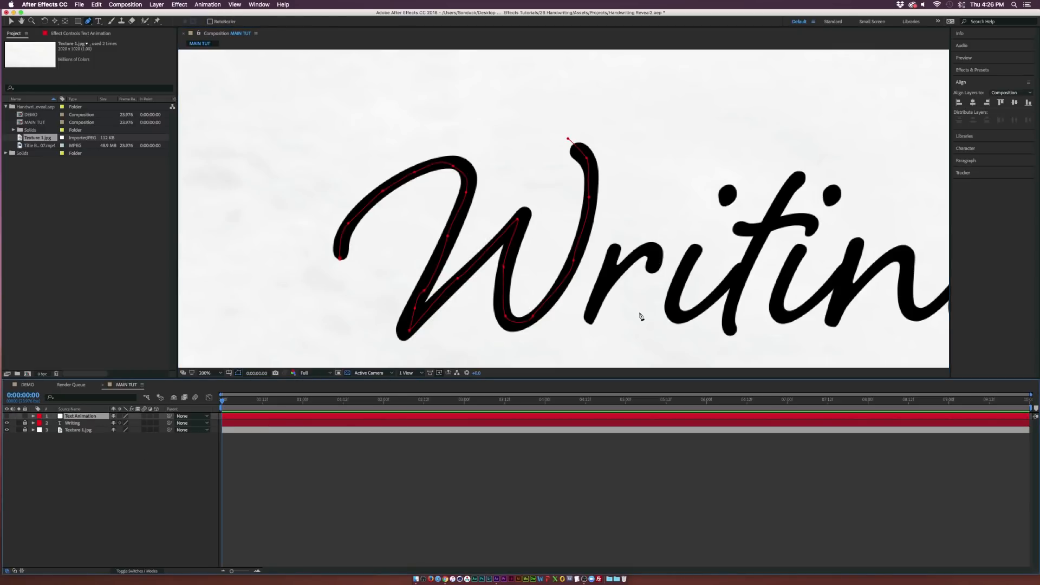
{"action": "left_click_drag", "start_coordinate": [586, 330], "coordinate": [613, 256]}
{"action": "scroll", "coordinate": [626, 263], "scroll_direction": "up", "scroll_amount": 2}
{"action": "left_click_drag", "start_coordinate": [533, 326], "coordinate": [591, 108]}
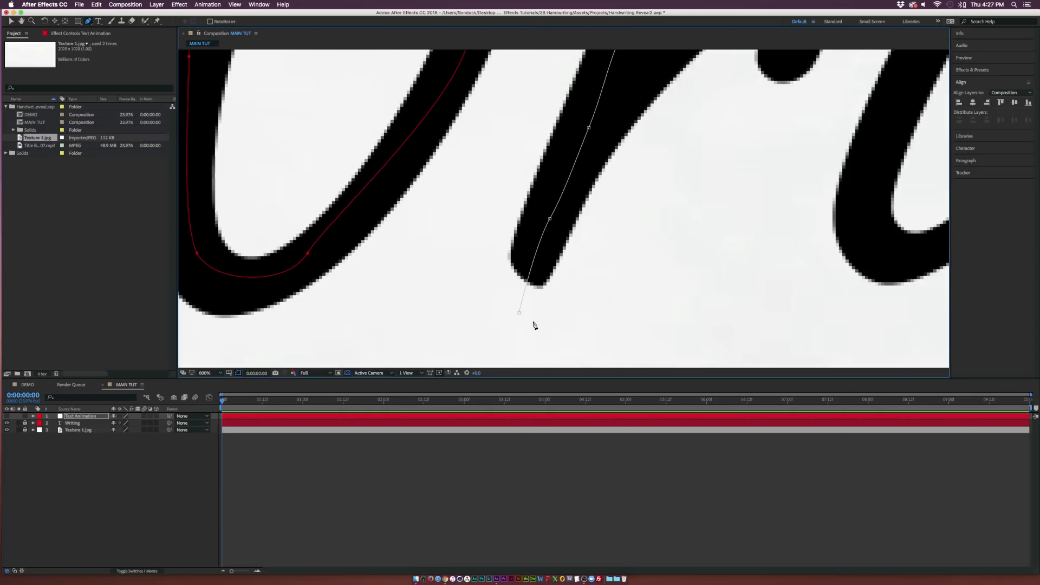
{"action": "left_click_drag", "start_coordinate": [631, 151], "coordinate": [569, 301]}
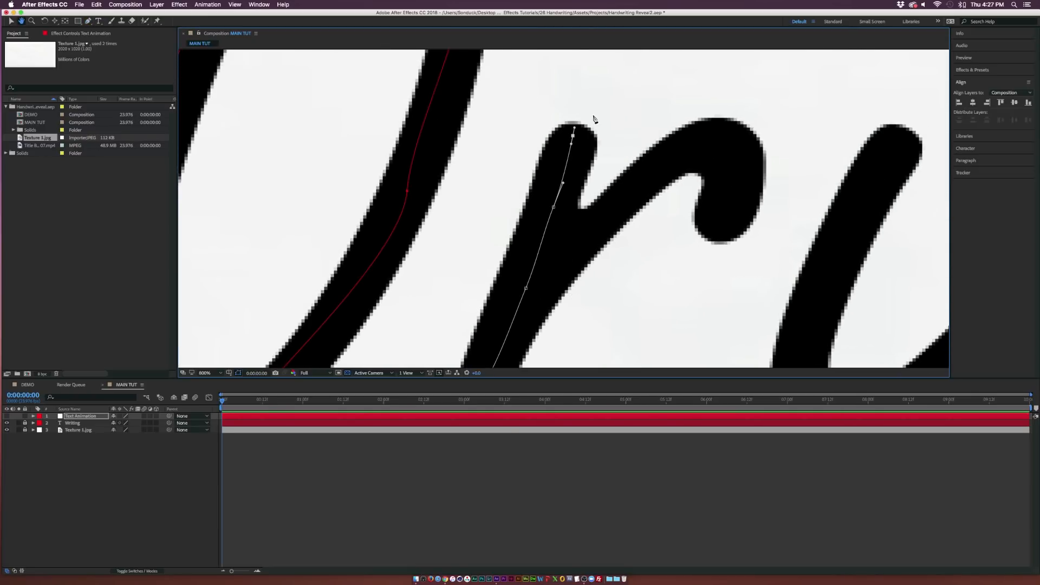
- Continue the r's mask path back down the stem, along the shoulder and around the hook, ending just past its tip
{"action": "left_click", "coordinate": [586, 142]}
{"action": "left_click_drag", "start_coordinate": [577, 169], "coordinate": [665, 161]}
{"action": "left_click", "coordinate": [567, 199]}
{"action": "left_click", "coordinate": [570, 227]}
{"action": "left_click", "coordinate": [578, 237]}
{"action": "left_click", "coordinate": [620, 213]}
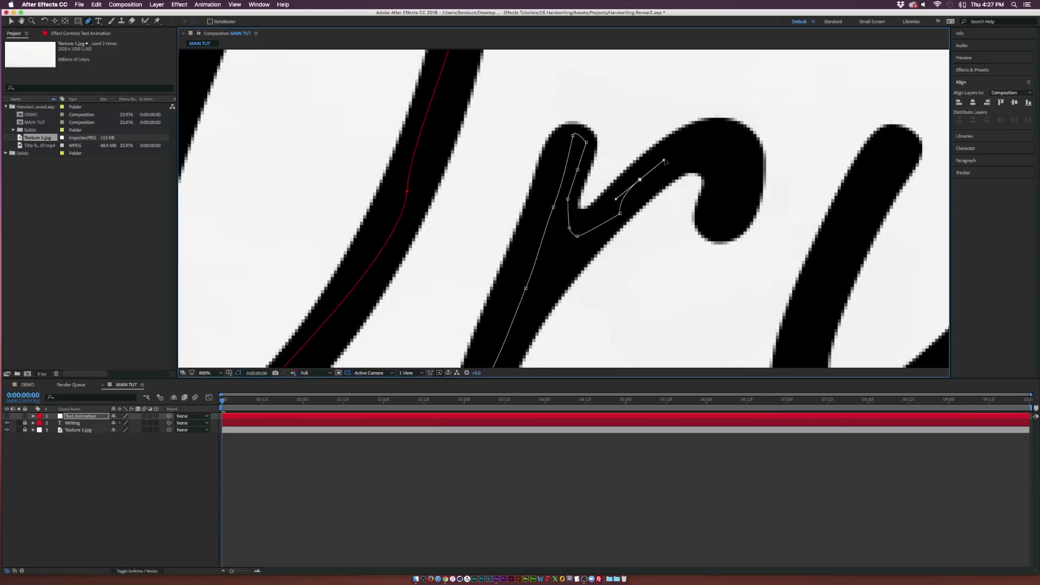
{"action": "left_click", "coordinate": [682, 148]}
{"action": "left_click", "coordinate": [717, 149]}
{"action": "left_click", "coordinate": [742, 175]}
{"action": "left_click_drag", "start_coordinate": [719, 220], "coordinate": [715, 230]}
- Start a third mask just above the first i's stem and trace it downward
{"action": "key", "text": "comma"}
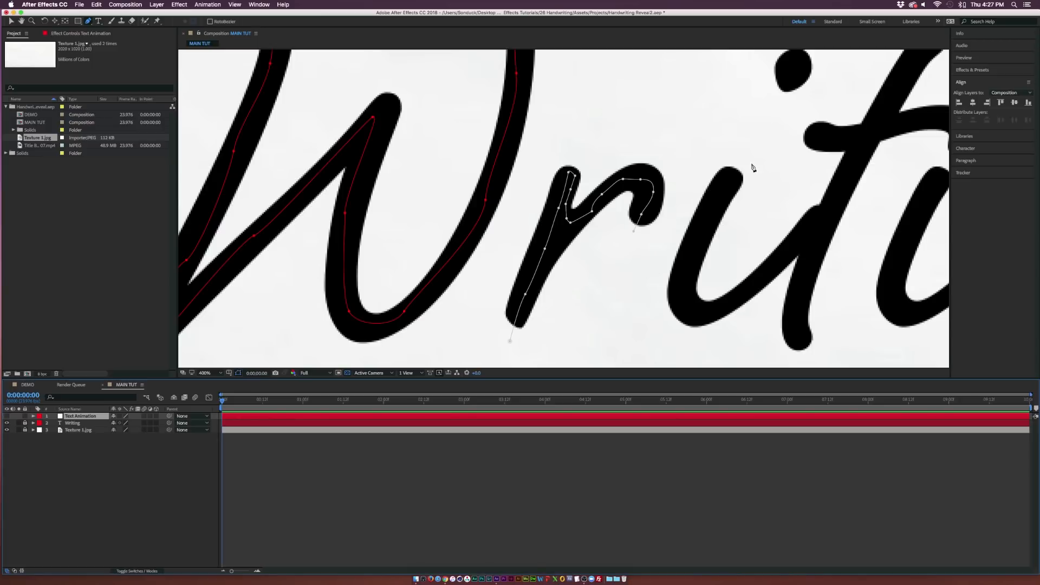
{"action": "left_click_drag", "start_coordinate": [753, 148], "coordinate": [583, 160]}
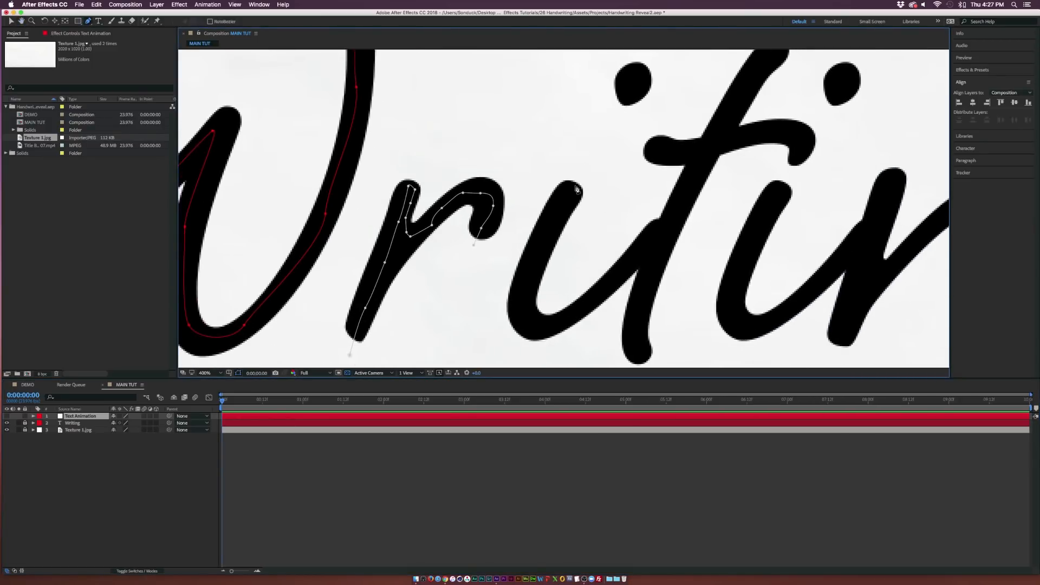
{"action": "left_click_drag", "start_coordinate": [560, 198], "coordinate": [551, 216]}
- Reveal the layer's mask paths and change Mask 3's outline colour to red
{"action": "key", "text": "m"}
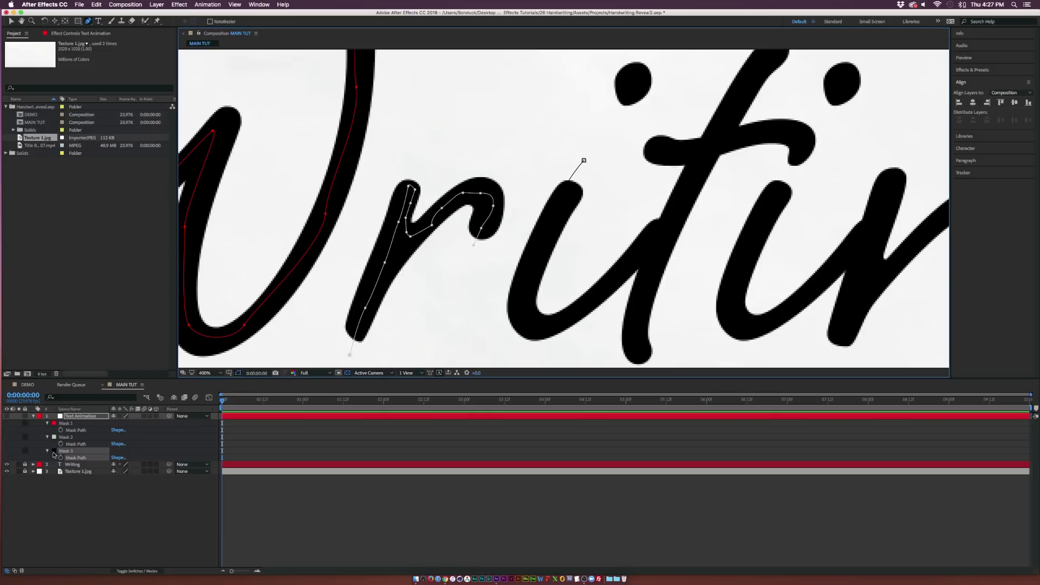
{"action": "left_click", "coordinate": [53, 451]}
{"action": "left_click_drag", "start_coordinate": [426, 247], "coordinate": [501, 260]}
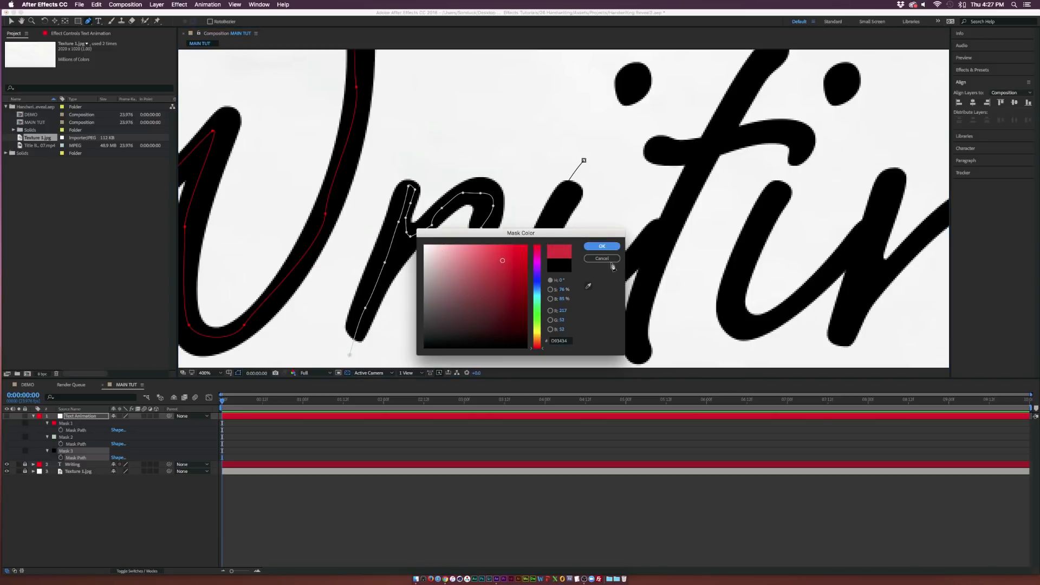
{"action": "left_click", "coordinate": [606, 246]}
- Continue the third mask around the base of the first i and up the connecting stroke into the t's stem
{"action": "left_click", "coordinate": [542, 327]}
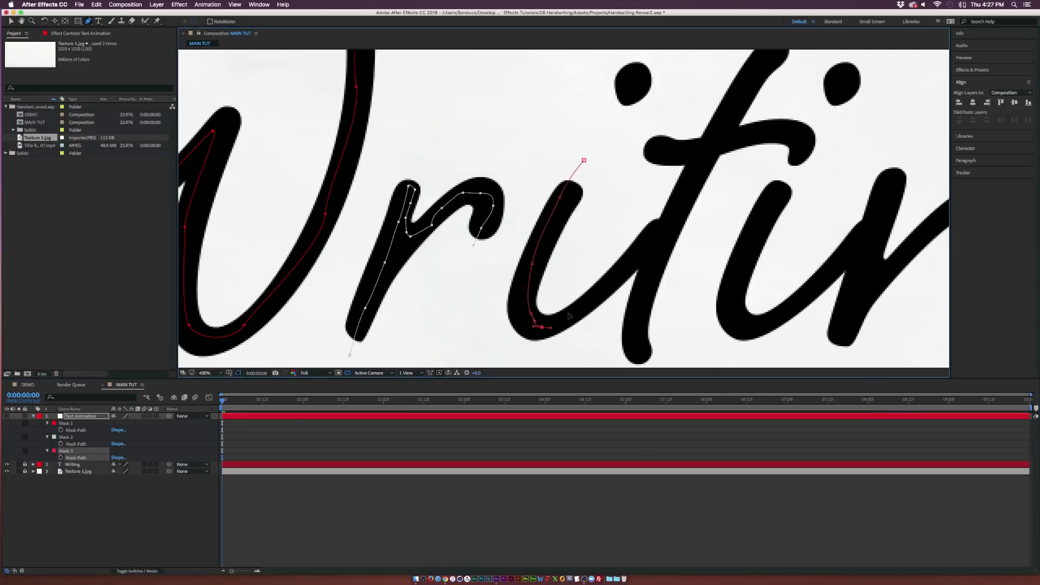
{"action": "left_click", "coordinate": [578, 307]}
{"action": "left_click", "coordinate": [627, 262]}
{"action": "left_click", "coordinate": [656, 238]}
{"action": "left_click", "coordinate": [671, 218]}
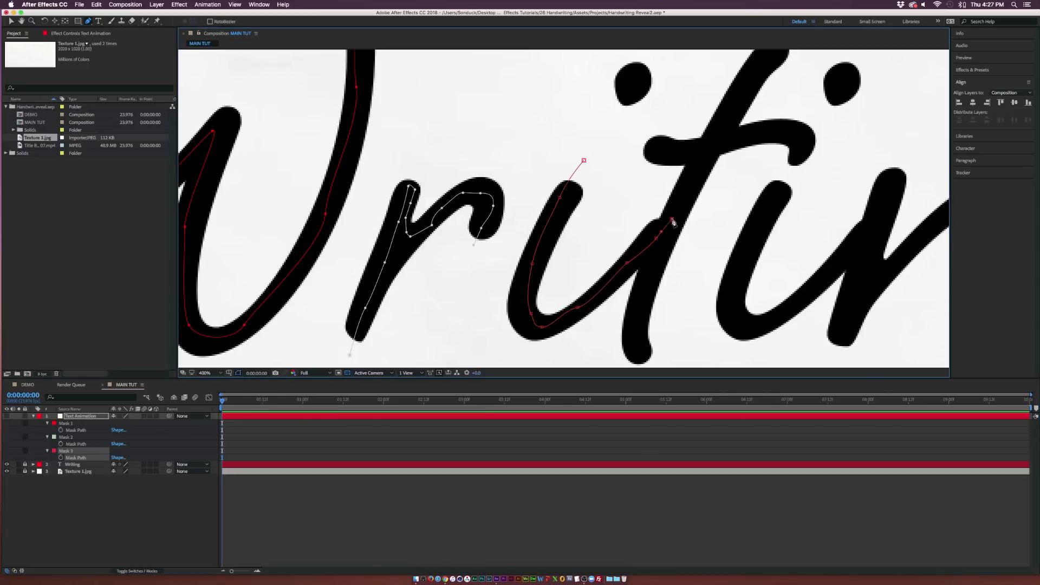
- Extend the third mask path down the t's stem to its foot
{"action": "left_click", "coordinate": [646, 265]}
{"action": "left_click", "coordinate": [644, 296]}
{"action": "left_click", "coordinate": [642, 328]}
{"action": "left_click_drag", "start_coordinate": [642, 359], "coordinate": [647, 367]}
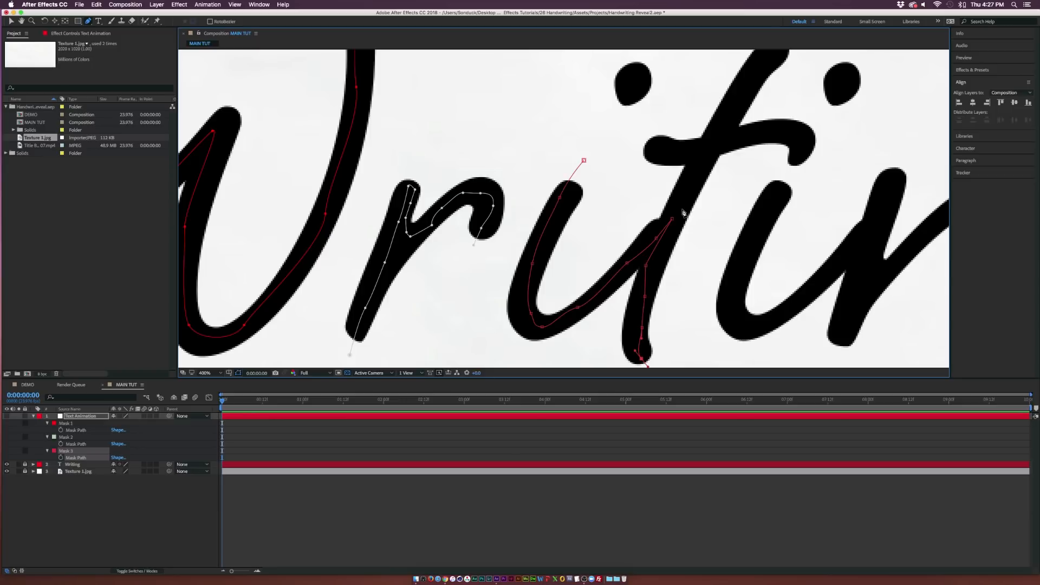
- Trace the third mask back up the full t stem, ending just beyond its upper tip, and deselect the path
{"action": "left_click", "coordinate": [639, 319]}
{"action": "left_click", "coordinate": [656, 278]}
{"action": "left_click", "coordinate": [684, 192]}
{"action": "left_click_drag", "start_coordinate": [711, 162], "coordinate": [634, 233]}
{"action": "left_click_drag", "start_coordinate": [660, 187], "coordinate": [666, 178]}
{"action": "left_click_drag", "start_coordinate": [695, 142], "coordinate": [704, 131]}
{"action": "left_click", "coordinate": [119, 495]}
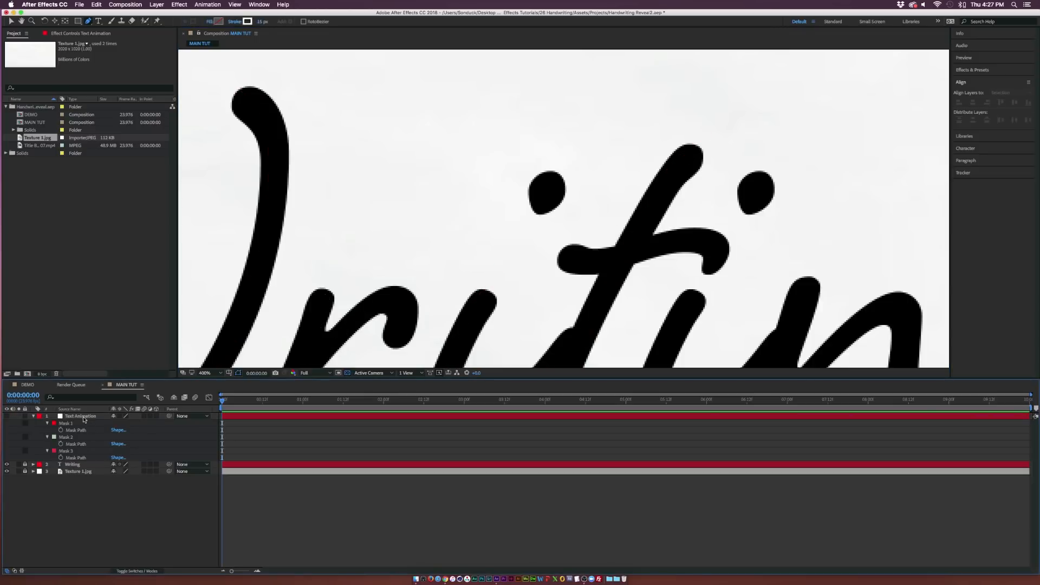
- Draw a separate mask on the Text Animation layer tracing the t's crossbar from before its start to its hooked end
{"action": "left_click", "coordinate": [85, 417]}
{"action": "left_click_drag", "start_coordinate": [548, 251], "coordinate": [557, 256]}
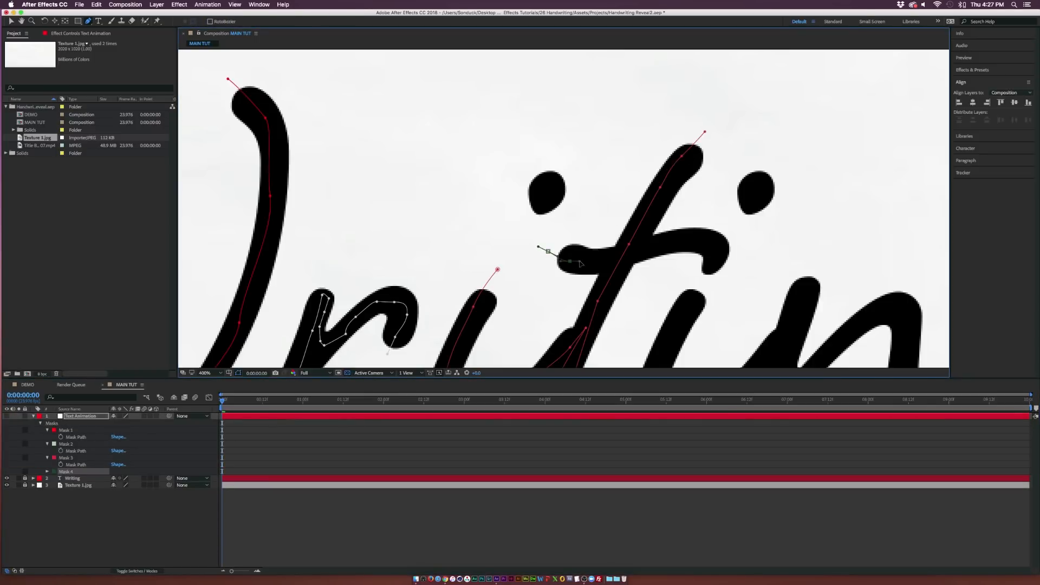
{"action": "left_click", "coordinate": [667, 250]}
{"action": "left_click", "coordinate": [717, 259]}
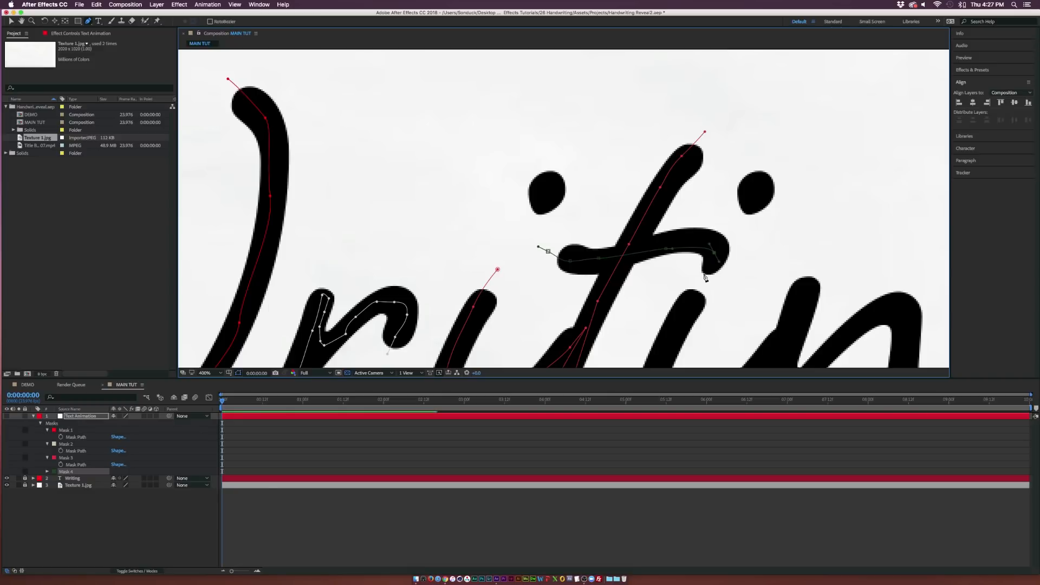
{"action": "left_click", "coordinate": [707, 277]}
- Draw a short separate mask up through the first i's dot and start another mask at the top of the second i's stem
{"action": "key", "text": "period"}
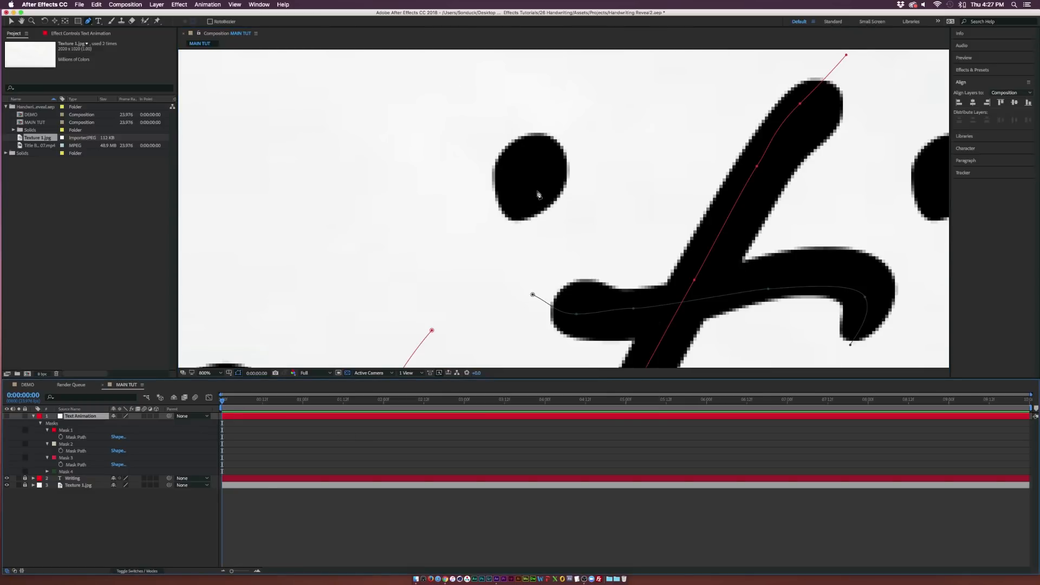
{"action": "left_click", "coordinate": [526, 203]}
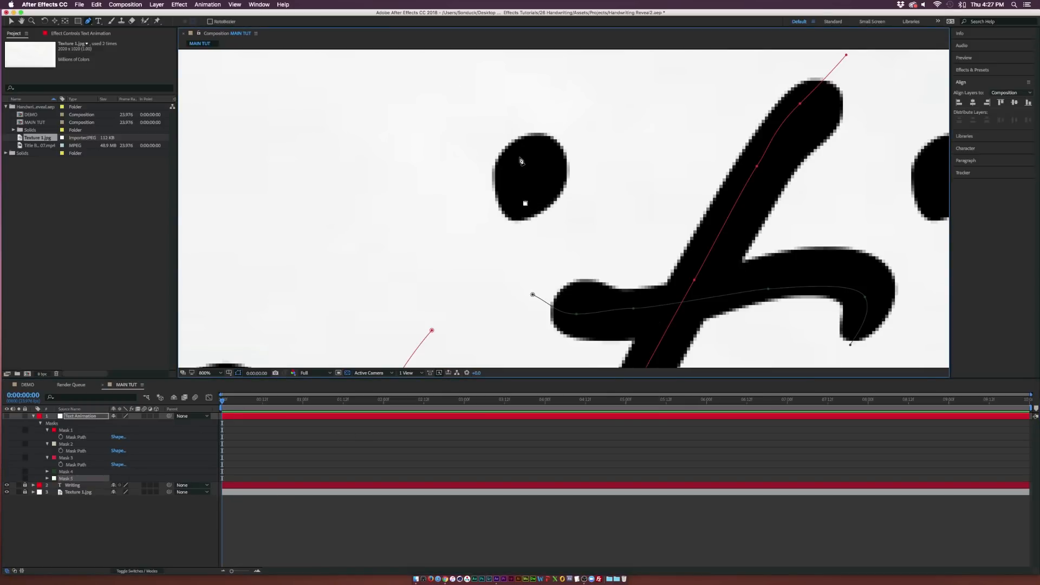
{"action": "left_click", "coordinate": [541, 143]}
{"action": "key", "text": "comma"}
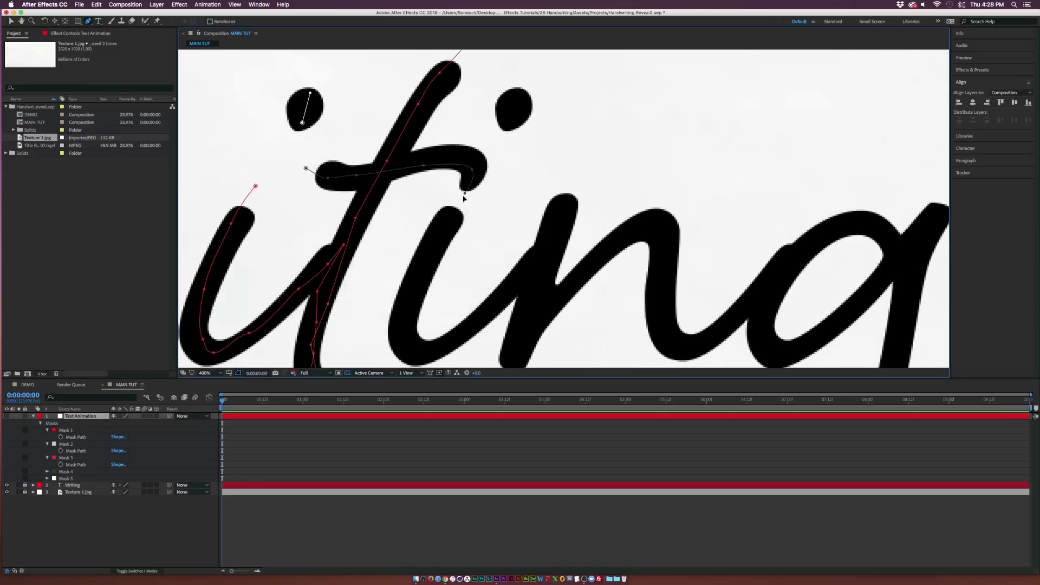
{"action": "left_click", "coordinate": [459, 203]}
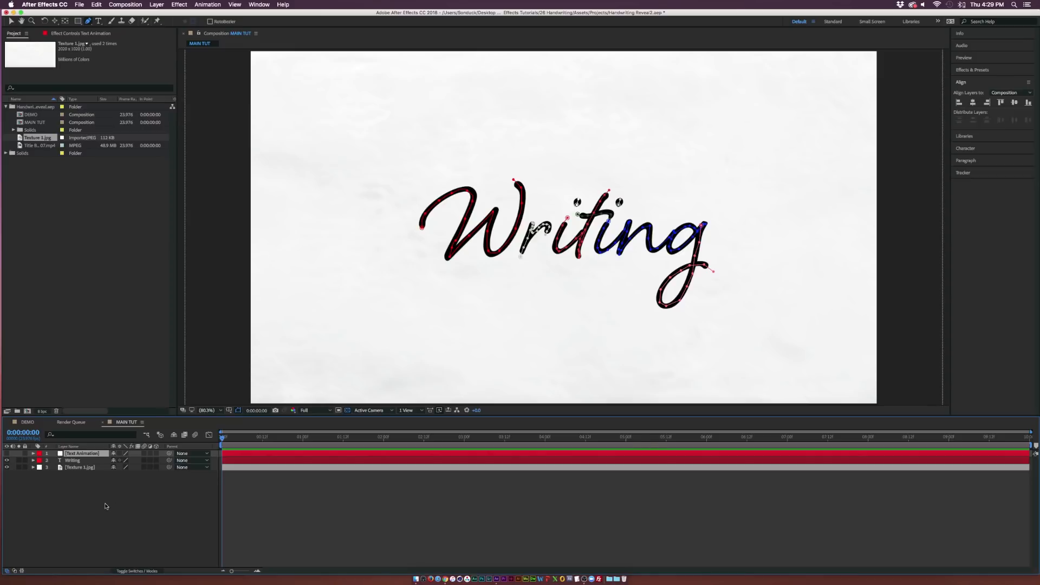
- Show the Text Animation layer instead of the Writing layer and apply the Stroke effect to it
{"action": "left_click", "coordinate": [7, 461]}
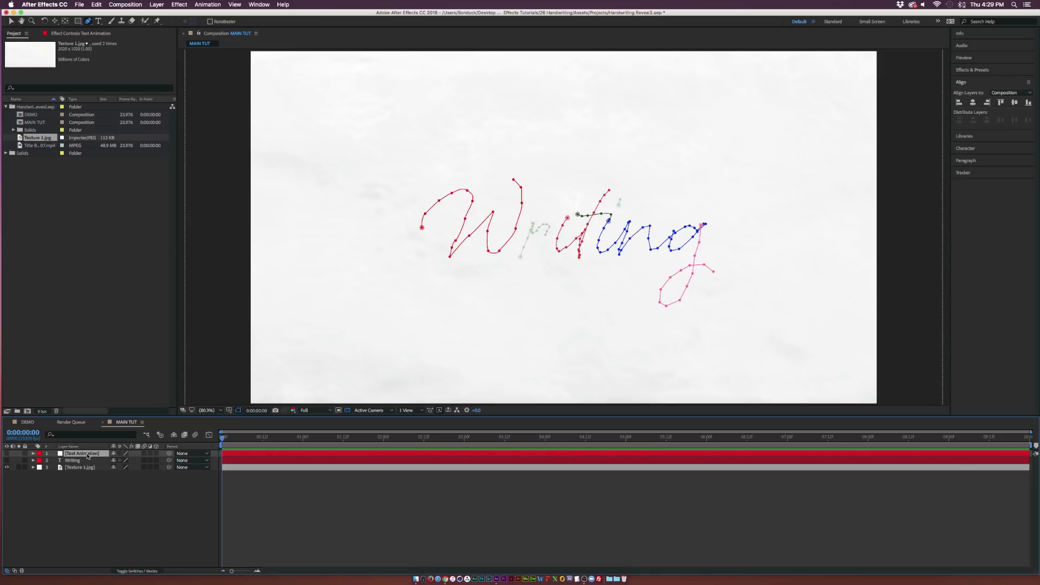
{"action": "left_click", "coordinate": [6, 453]}
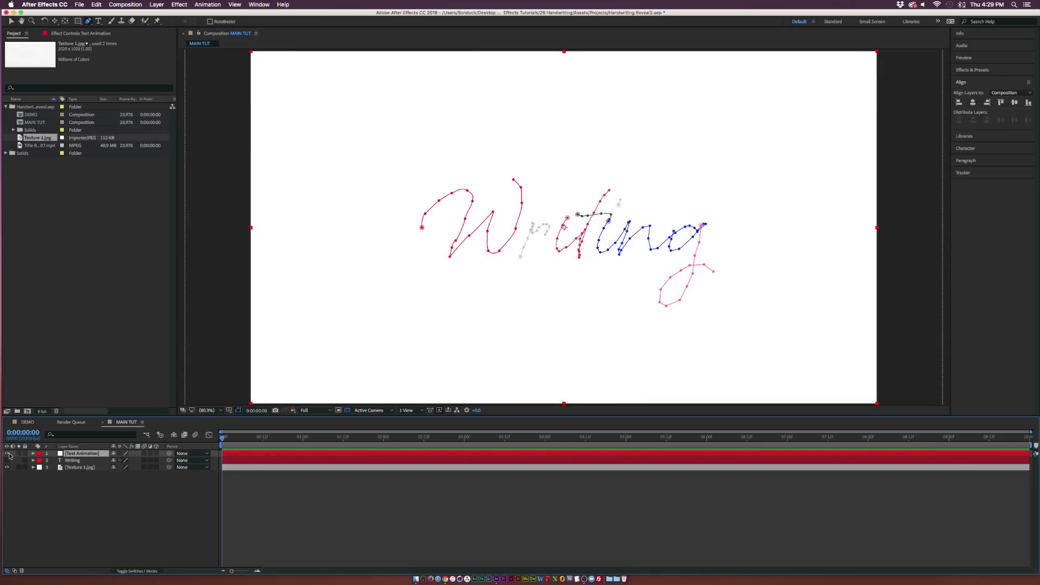
{"action": "left_click", "coordinate": [187, 5]}
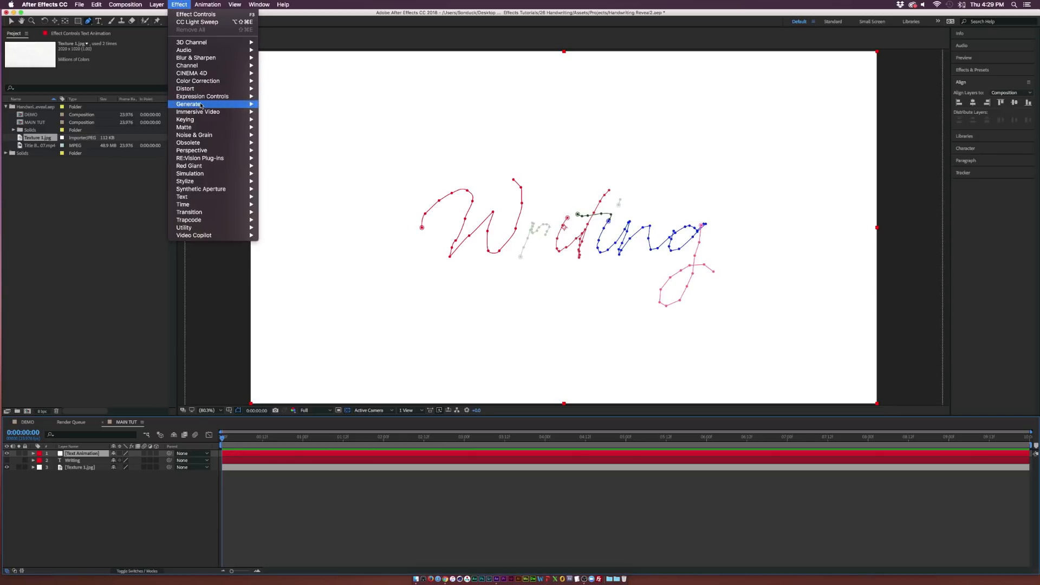
{"action": "mouse_move", "coordinate": [216, 104]}
{"action": "left_click", "coordinate": [277, 282]}
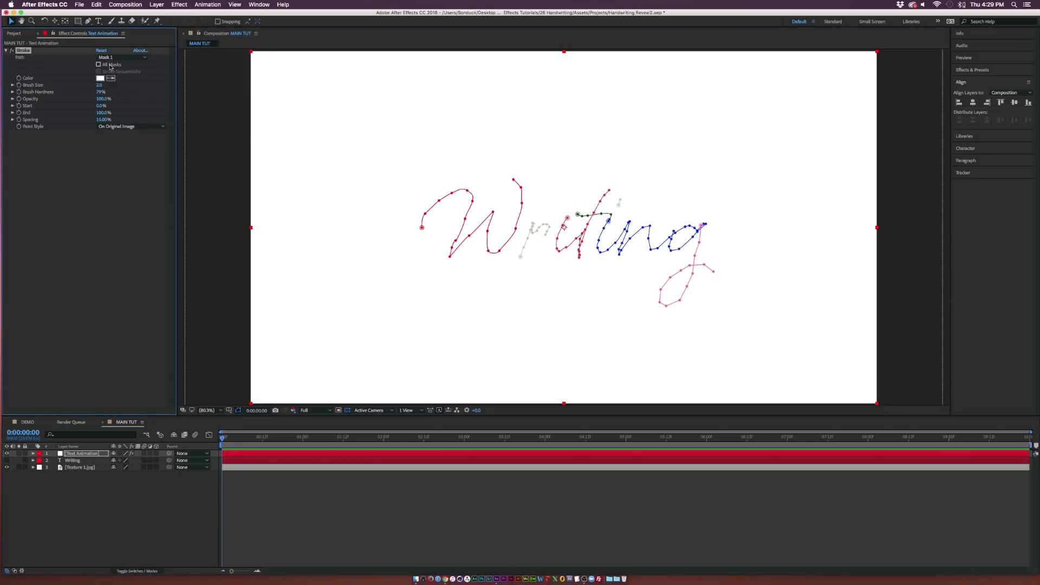
- Set the Stroke effect to all masks with black (000000) as its color, and hide the mask outlines in the composition view
{"action": "left_click", "coordinate": [110, 65]}
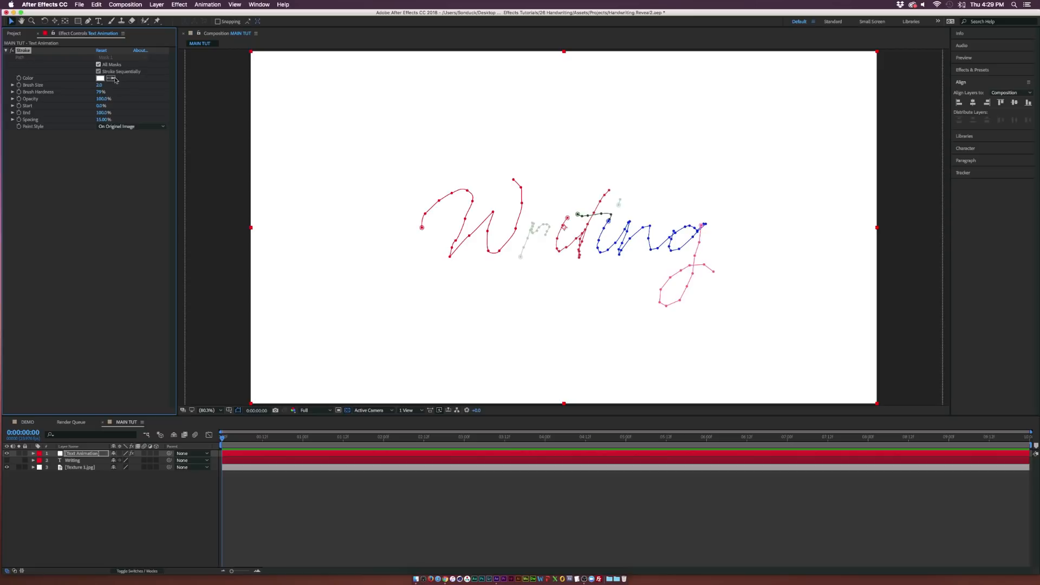
{"action": "left_click", "coordinate": [238, 410]}
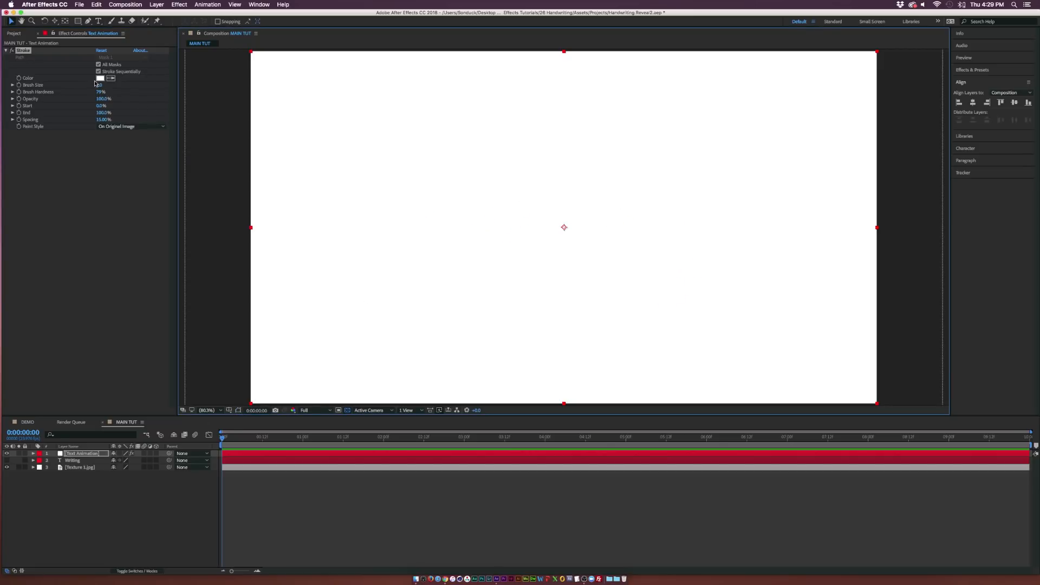
{"action": "left_click", "coordinate": [100, 78]}
{"action": "left_click_drag", "start_coordinate": [431, 336], "coordinate": [396, 370]}
{"action": "left_click", "coordinate": [590, 247]}
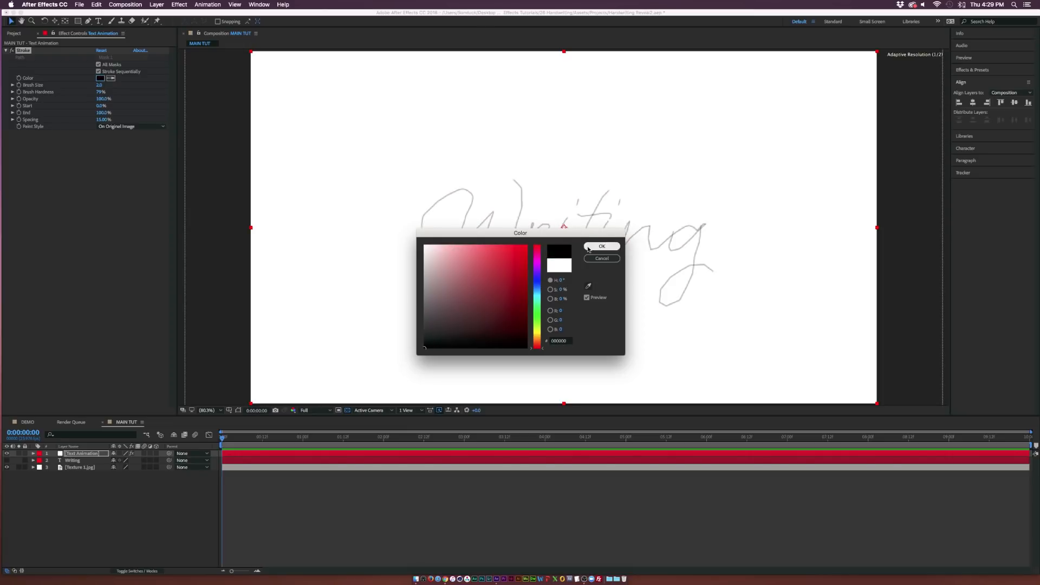
- Increase the Stroke effect's brush size until the strokes are thick enough to cover the letters
{"action": "scroll", "coordinate": [540, 260], "scroll_direction": "up", "scroll_amount": 2}
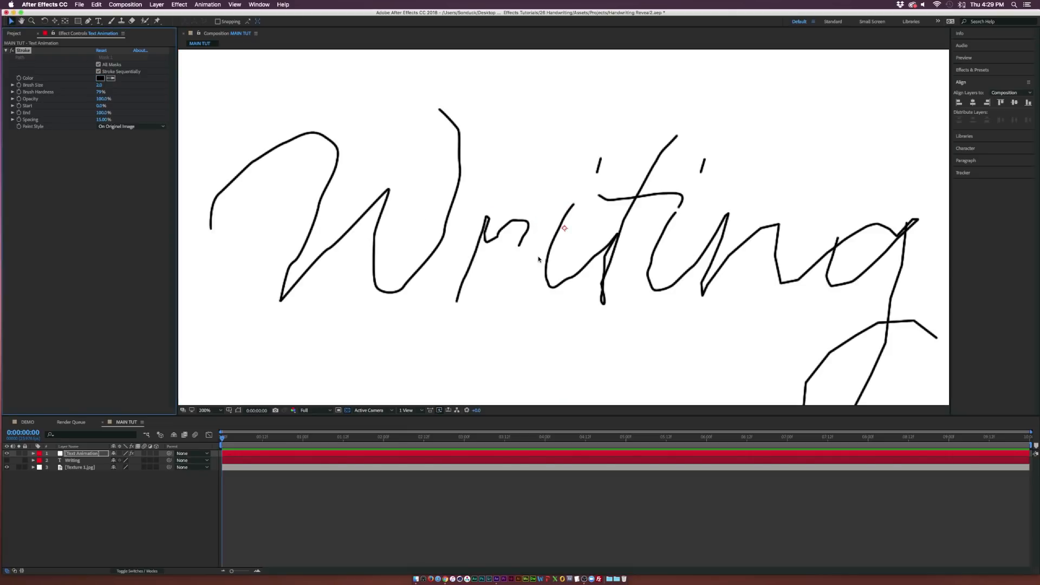
{"action": "scroll", "coordinate": [539, 259], "scroll_direction": "down", "scroll_amount": 2}
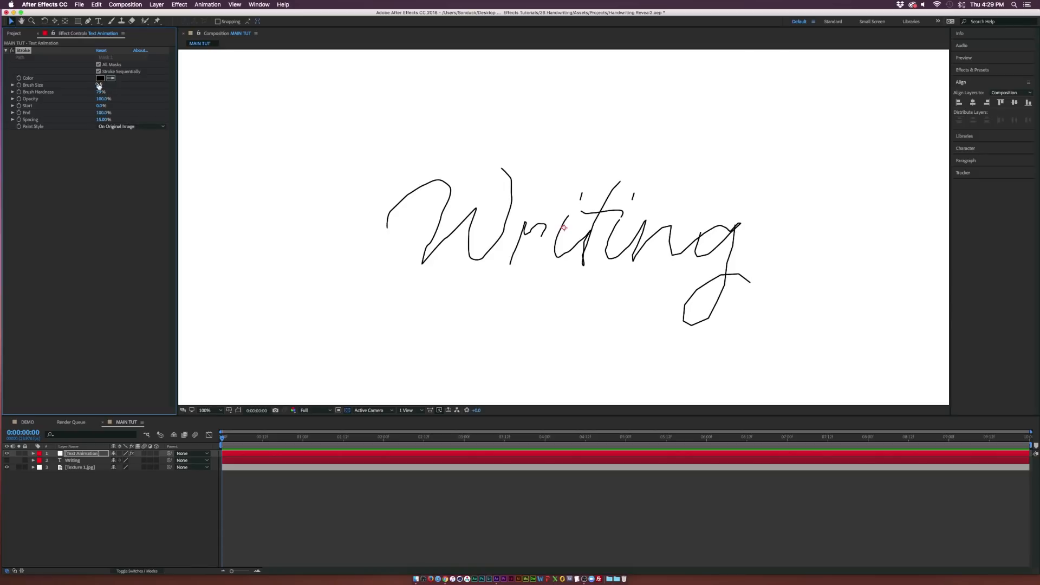
{"action": "left_click_drag", "start_coordinate": [100, 86], "coordinate": [165, 95]}
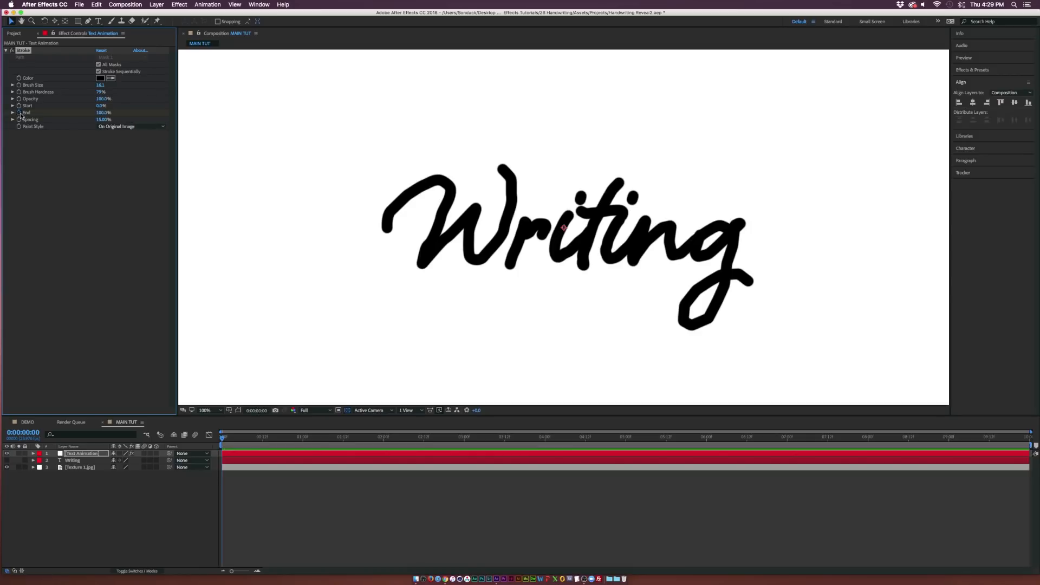
- Keyframe the Stroke effect's End from 0% at the start to 100% at five seconds, and preview the reveal
{"action": "key", "text": "u"}
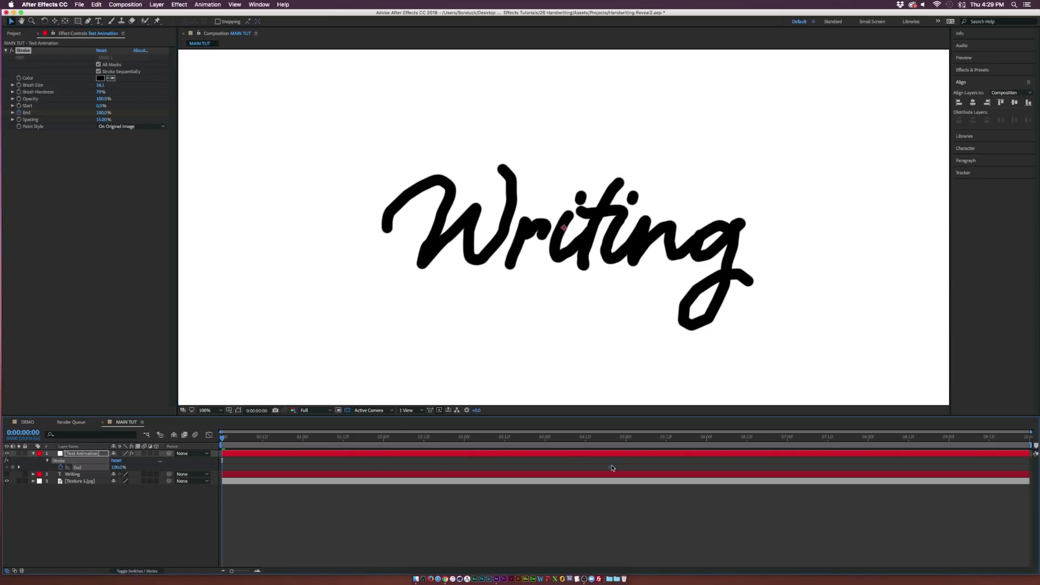
{"action": "left_click_drag", "start_coordinate": [610, 468], "coordinate": [626, 466]}
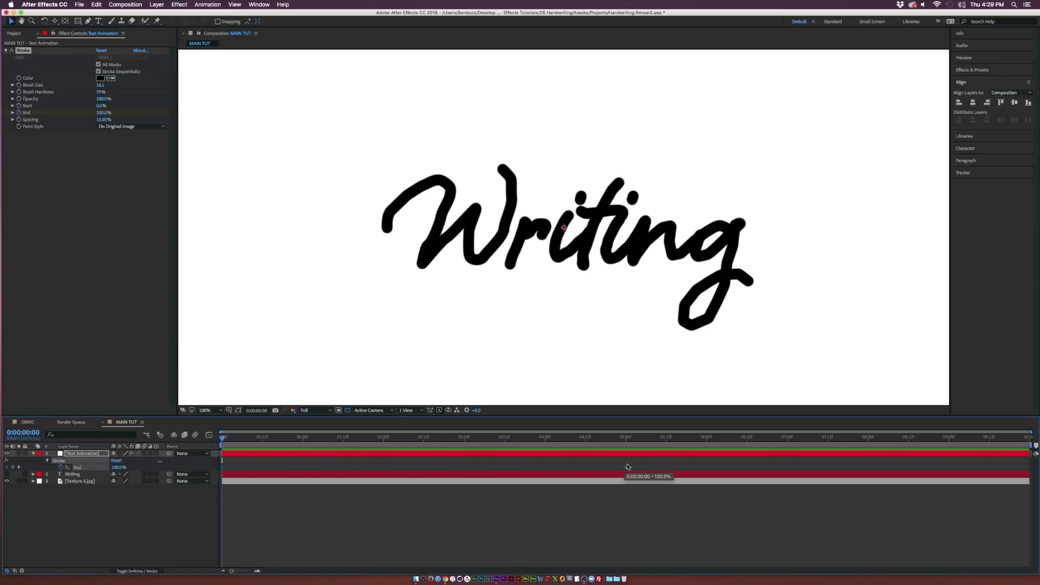
{"action": "left_click", "coordinate": [103, 114]}
{"action": "type", "text": "0"}
{"action": "key", "text": "Return"}
{"action": "key", "text": "space"}
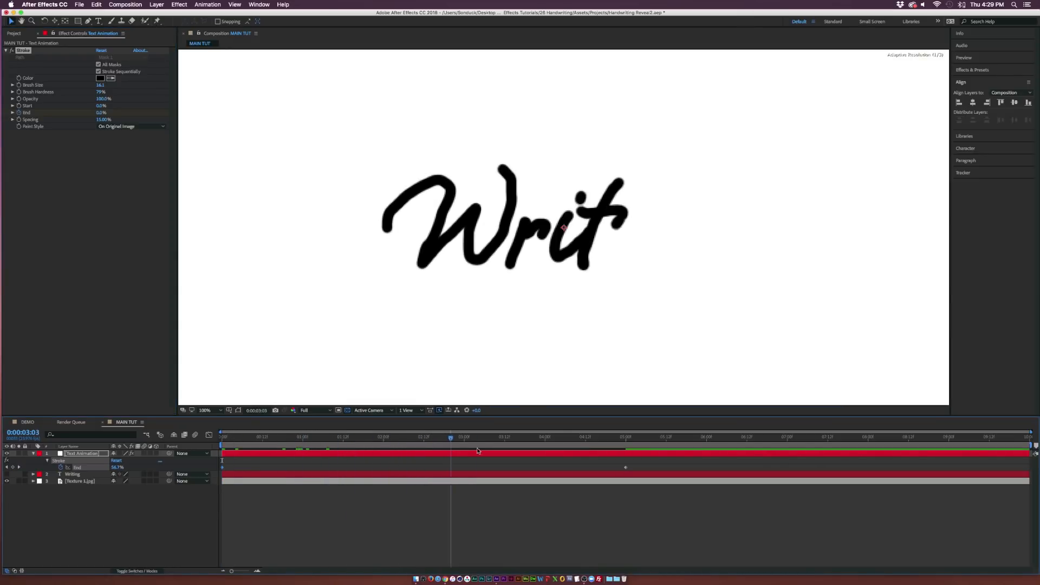
{"action": "left_click_drag", "start_coordinate": [609, 449], "coordinate": [628, 452]}
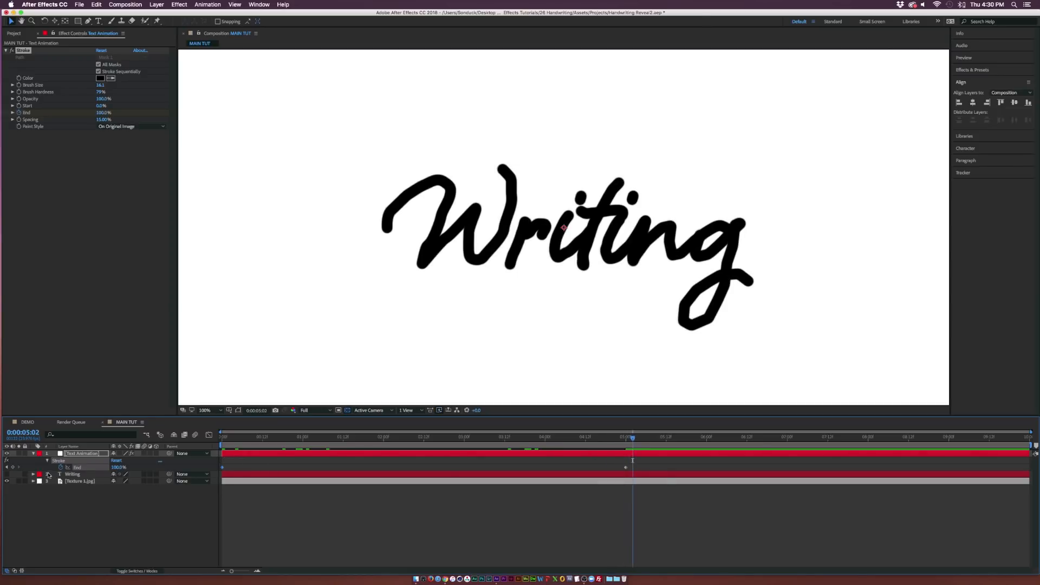
- Set the Writing layer's track matte to Luma Inverted Matte "[Text Animation]" and scrub through the reveal up to five seconds
{"action": "left_click", "coordinate": [33, 454]}
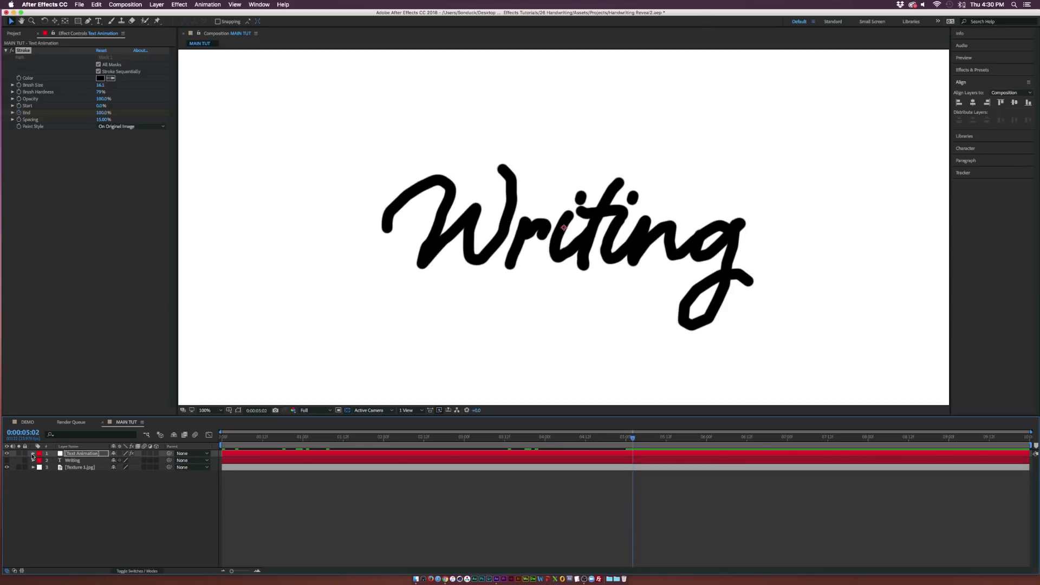
{"action": "left_click", "coordinate": [140, 571]}
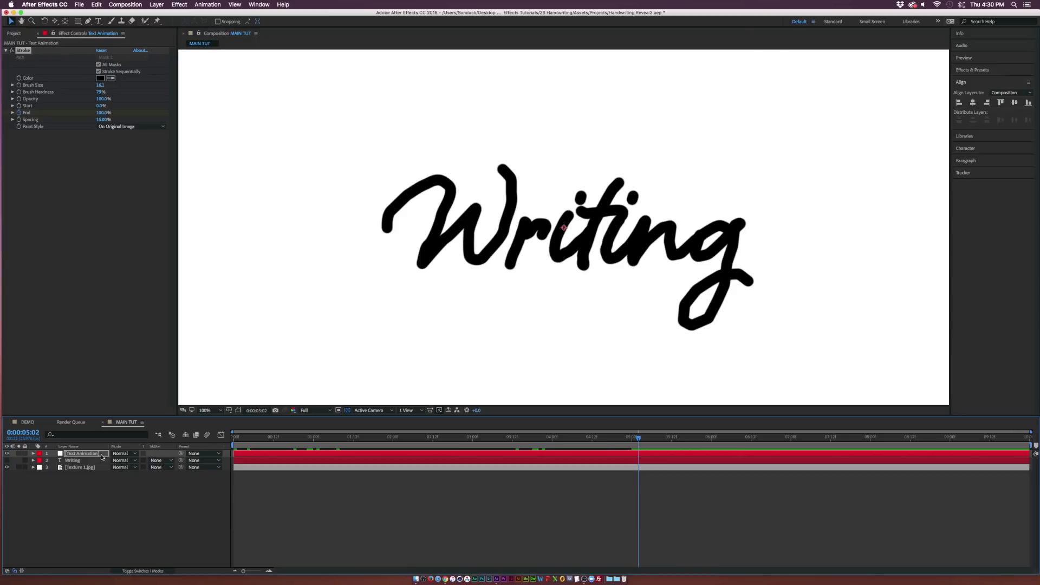
{"action": "left_click", "coordinate": [79, 461]}
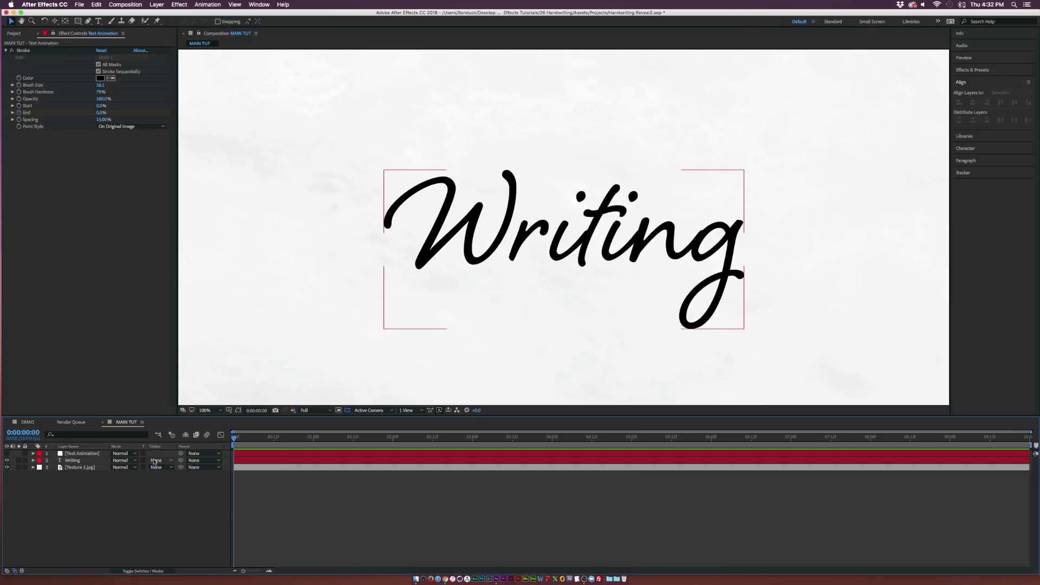
{"action": "left_click", "coordinate": [157, 461]}
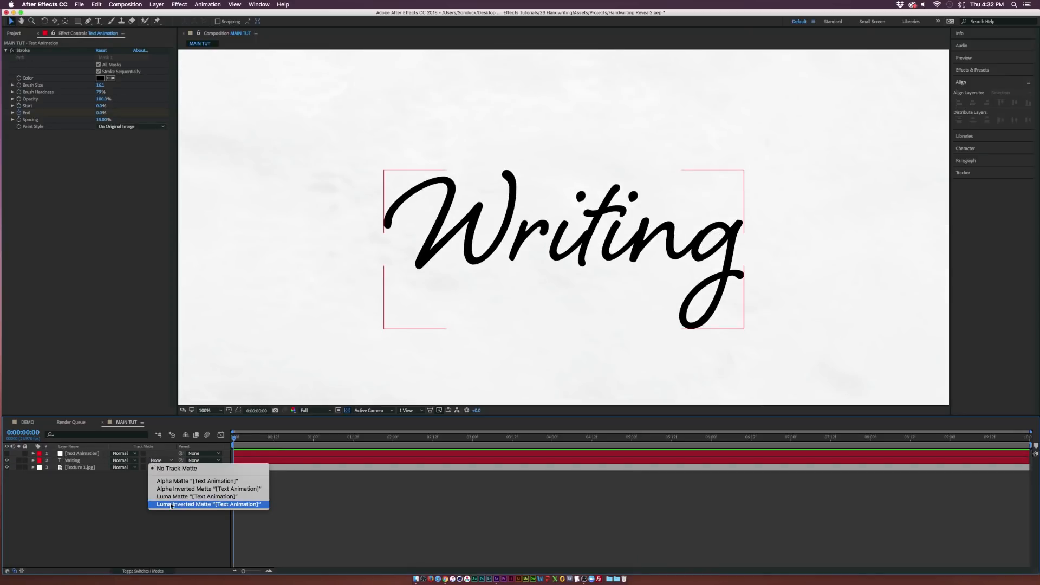
{"action": "left_click", "coordinate": [192, 504]}
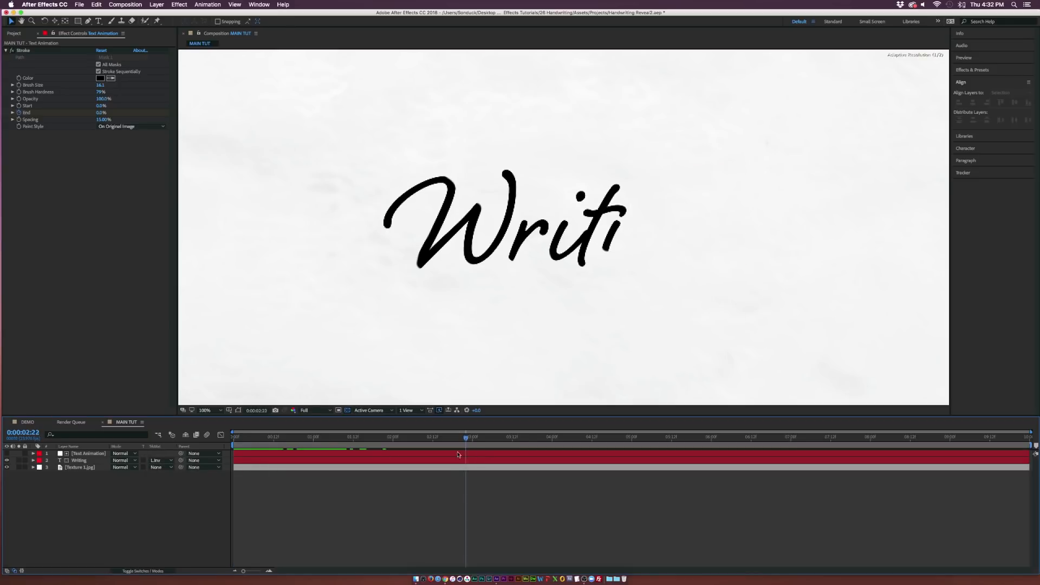
{"action": "left_click_drag", "start_coordinate": [459, 454], "coordinate": [382, 455]}
{"action": "left_click_drag", "start_coordinate": [398, 455], "coordinate": [631, 450]}
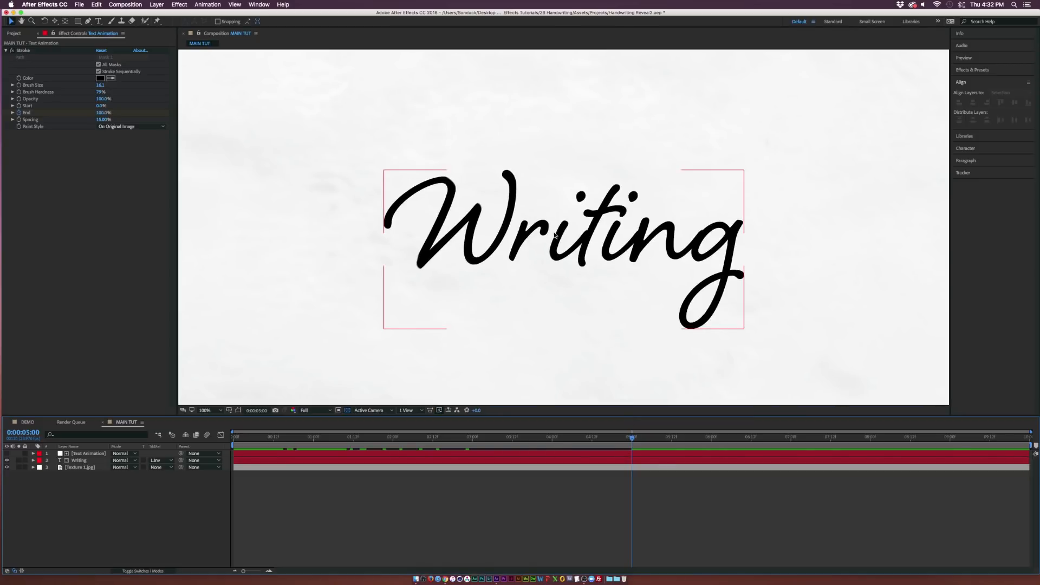
- Increase the Text Animation stroke's brush size further and move the mask point at the W's middle peak up to its tip
{"action": "left_click", "coordinate": [101, 454]}
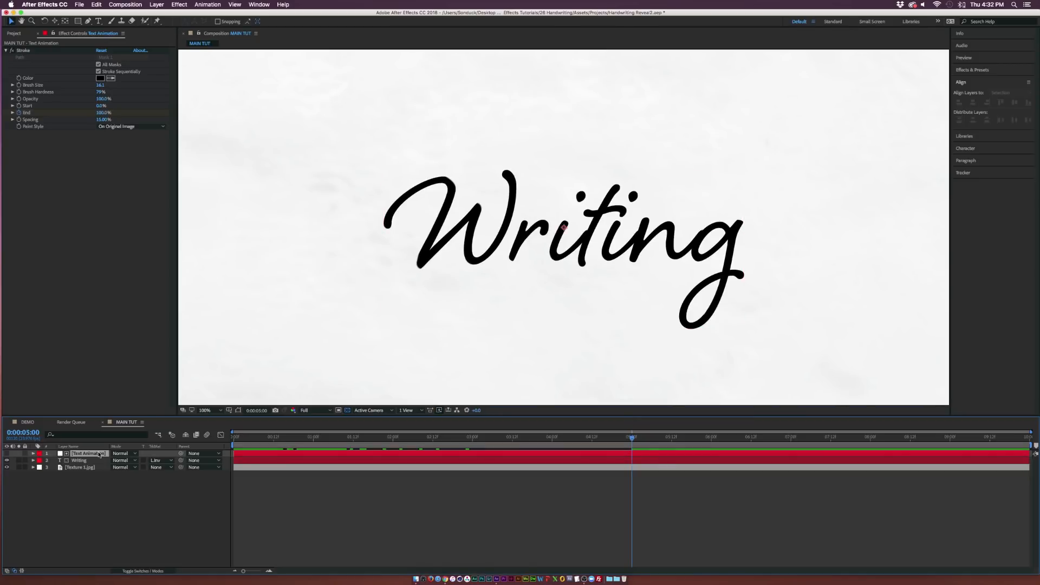
{"action": "left_click_drag", "start_coordinate": [100, 85], "coordinate": [140, 86]}
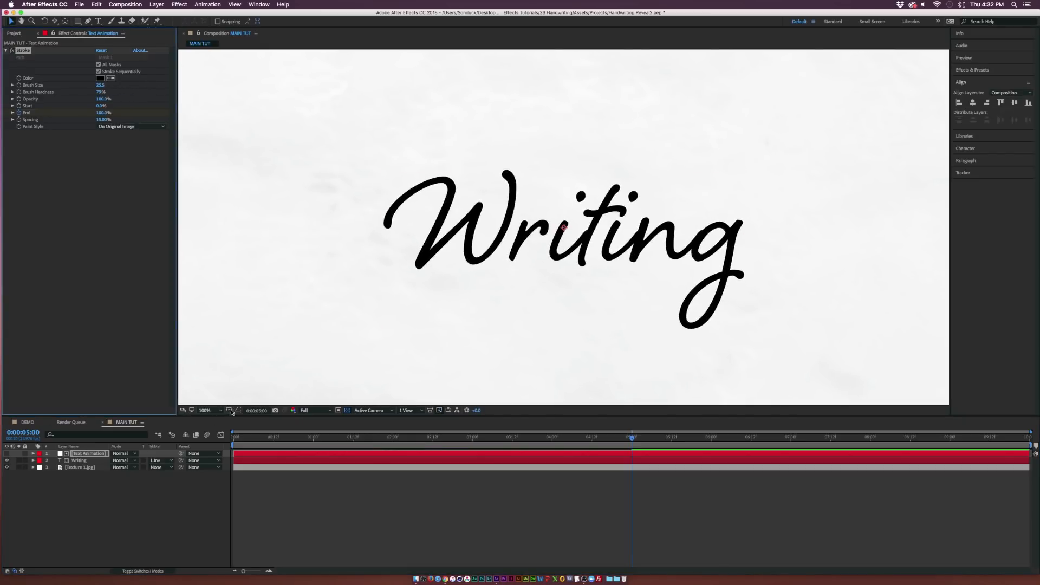
{"action": "key", "text": "period"}
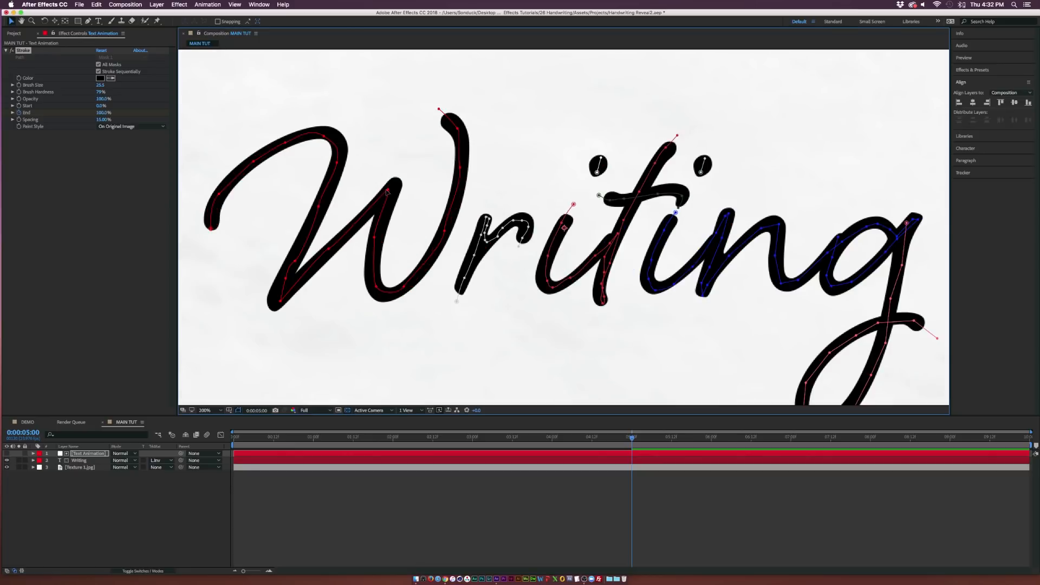
{"action": "left_click_drag", "start_coordinate": [387, 191], "coordinate": [399, 179]}
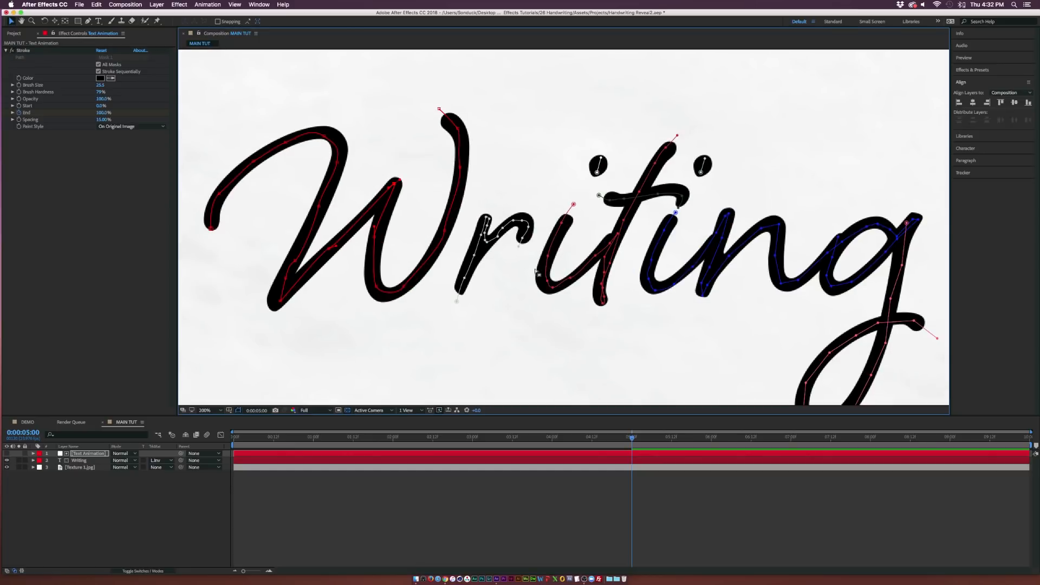
{"action": "left_click", "coordinate": [215, 486]}
{"action": "key", "text": "comma"}
- Scrub the reveal between about two and three and a half seconds and examine the leading edge around the n close up
{"action": "left_click", "coordinate": [395, 436]}
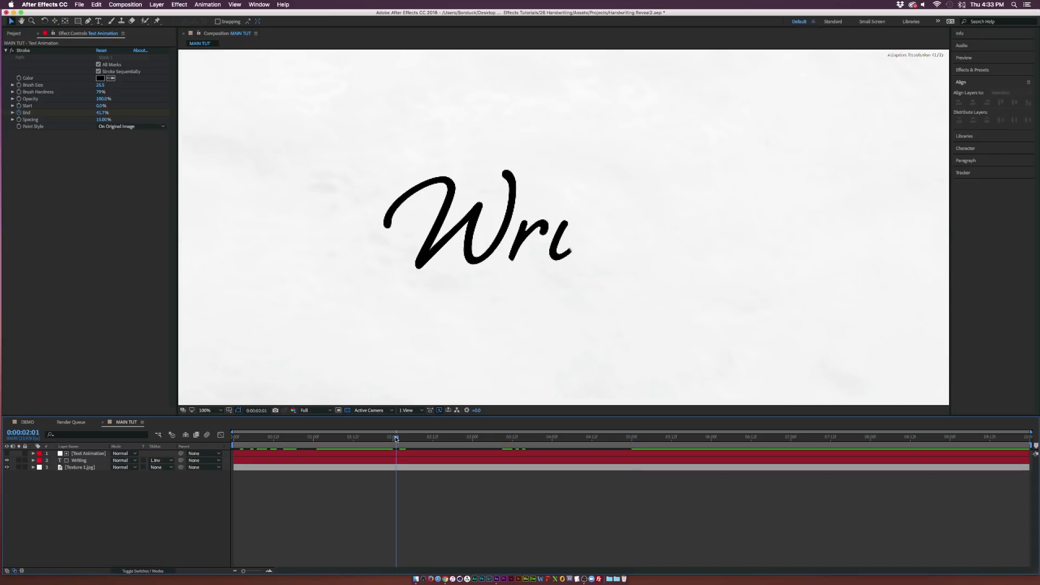
{"action": "left_click_drag", "start_coordinate": [396, 438], "coordinate": [480, 443]}
{"action": "scroll", "coordinate": [652, 241], "scroll_direction": "up", "scroll_amount": 4}
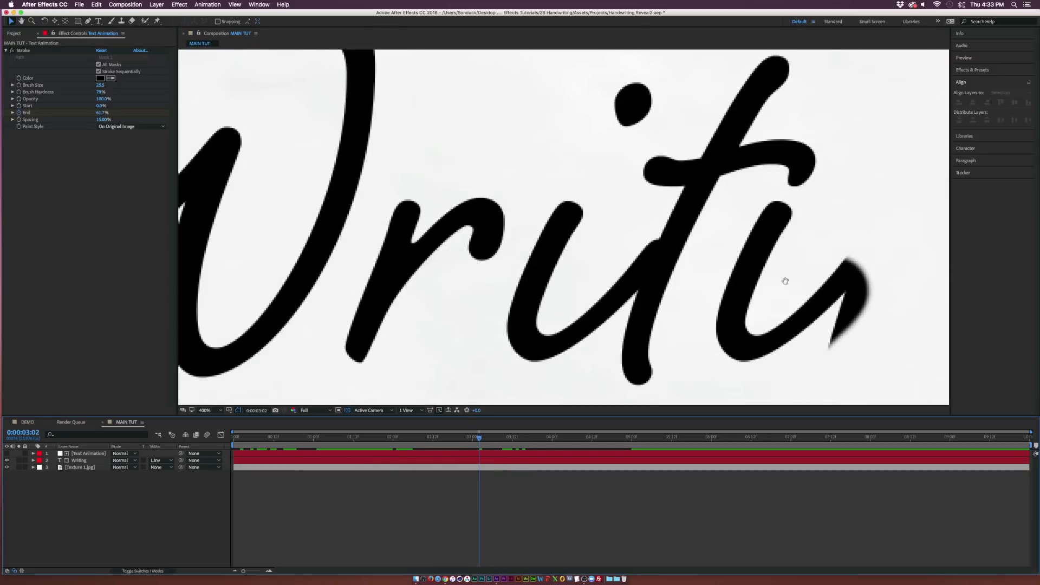
{"action": "left_click_drag", "start_coordinate": [785, 280], "coordinate": [599, 233]}
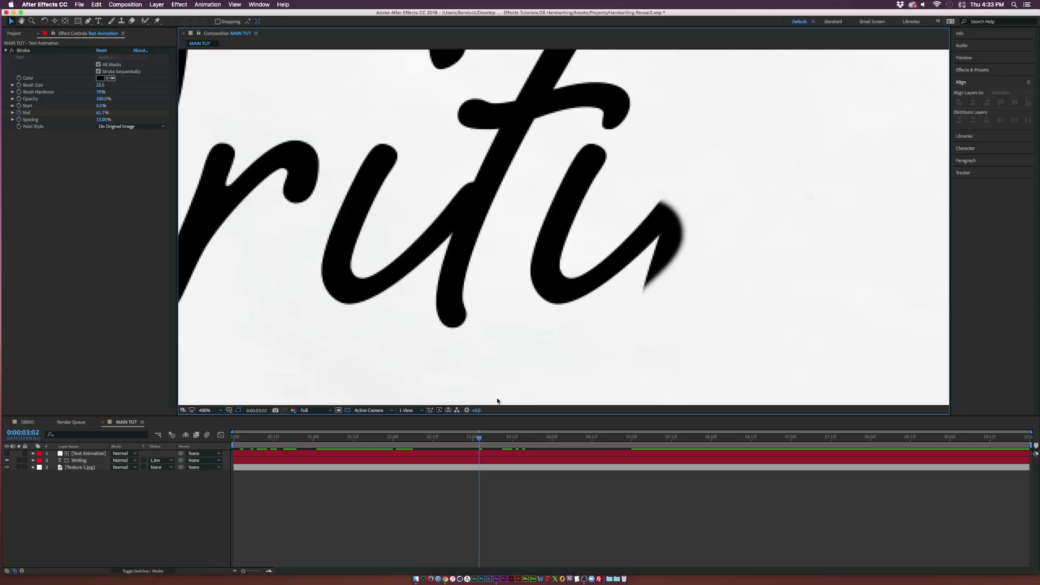
{"action": "left_click_drag", "start_coordinate": [479, 438], "coordinate": [497, 440]}
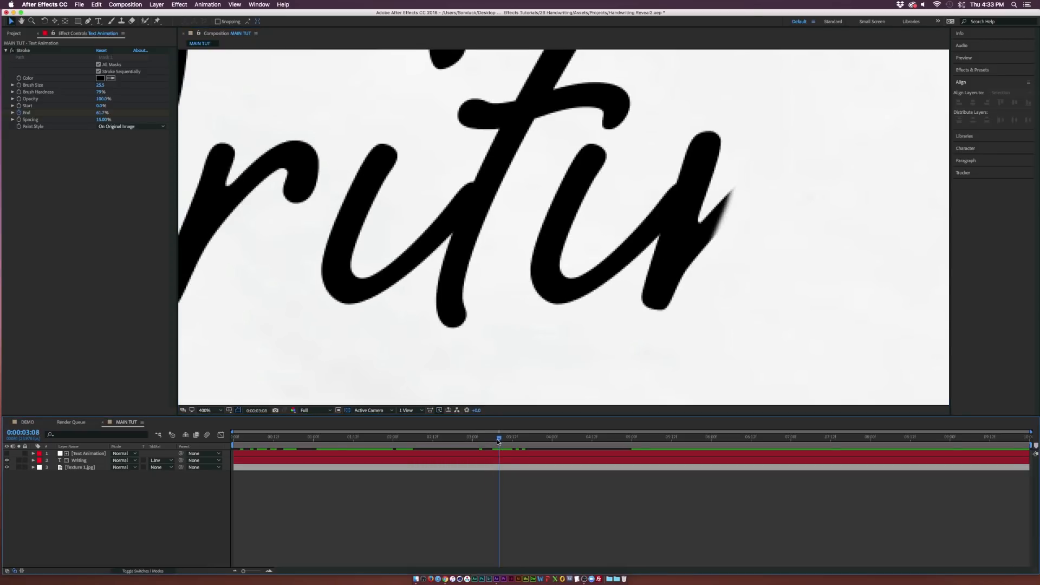
{"action": "left_click_drag", "start_coordinate": [496, 438], "coordinate": [492, 440]}
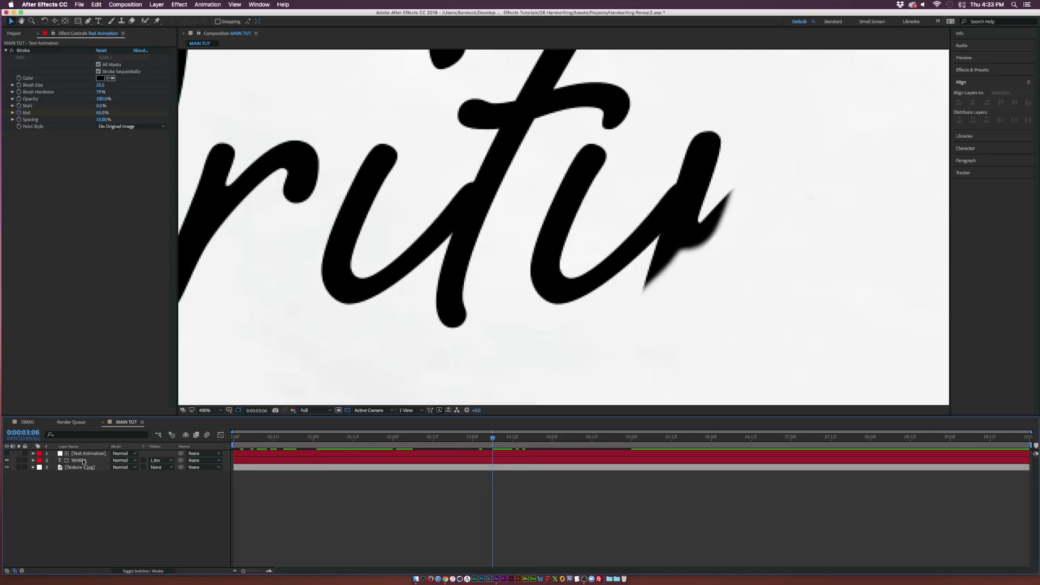
- Enable motion blur on the Writing layer and for the whole composition
{"action": "left_click", "coordinate": [138, 571]}
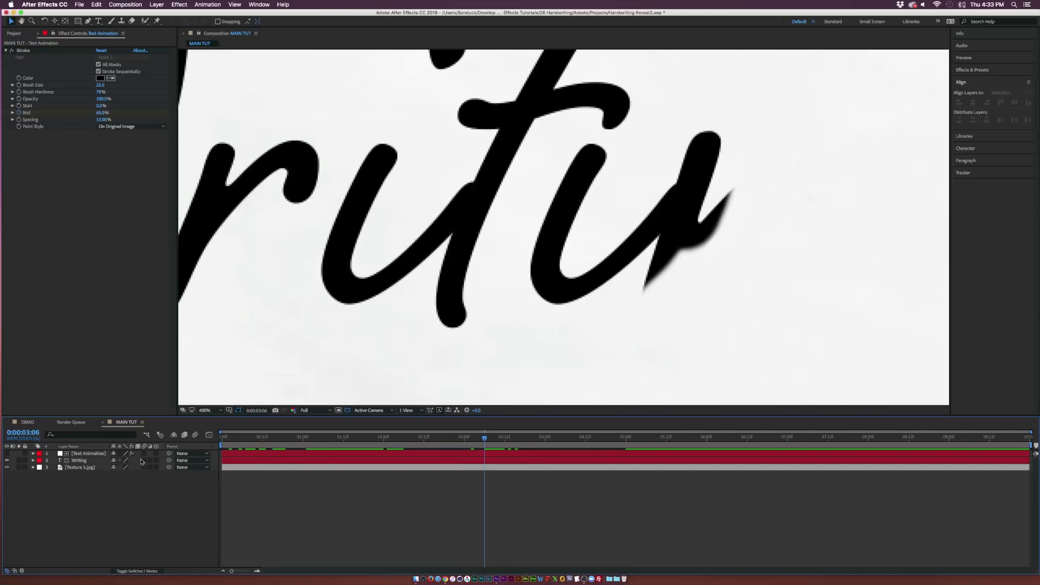
{"action": "left_click", "coordinate": [144, 460]}
{"action": "left_click", "coordinate": [196, 435]}
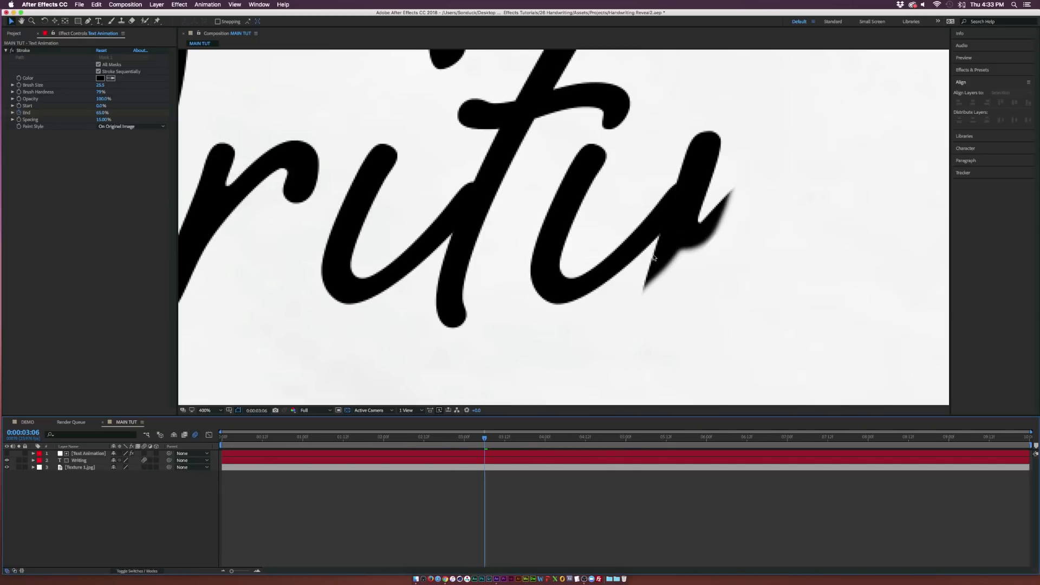
- Apply the CC Force Motion Blur effect to the Text Animation layer
{"action": "left_click", "coordinate": [85, 454]}
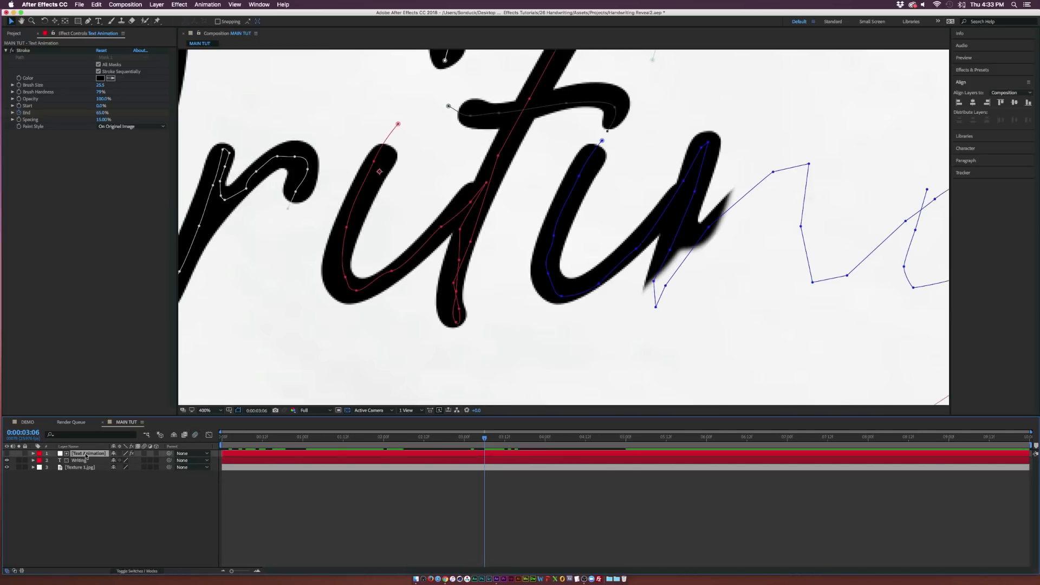
{"action": "left_click", "coordinate": [92, 487]}
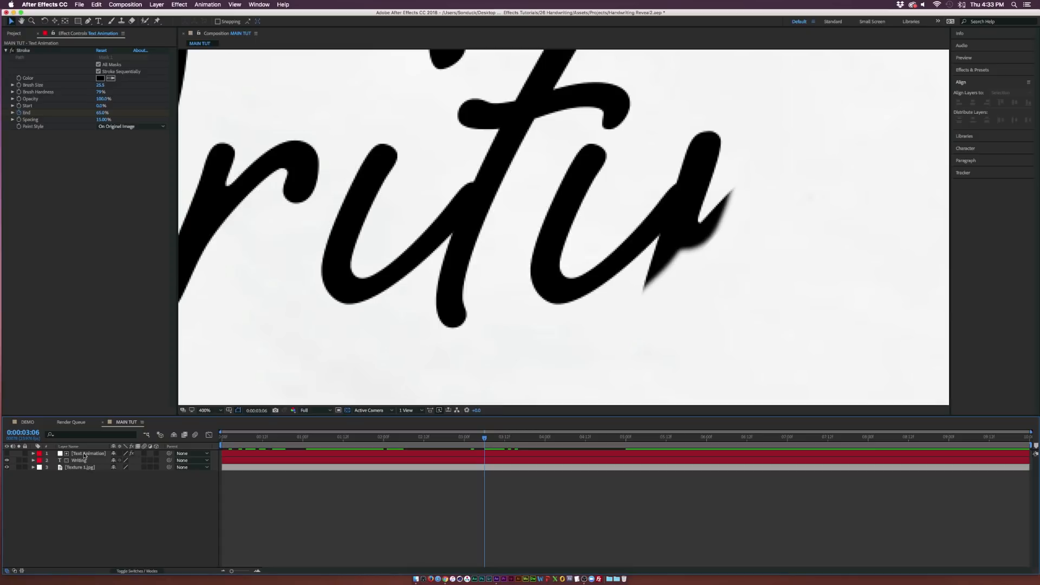
{"action": "left_click", "coordinate": [84, 454]}
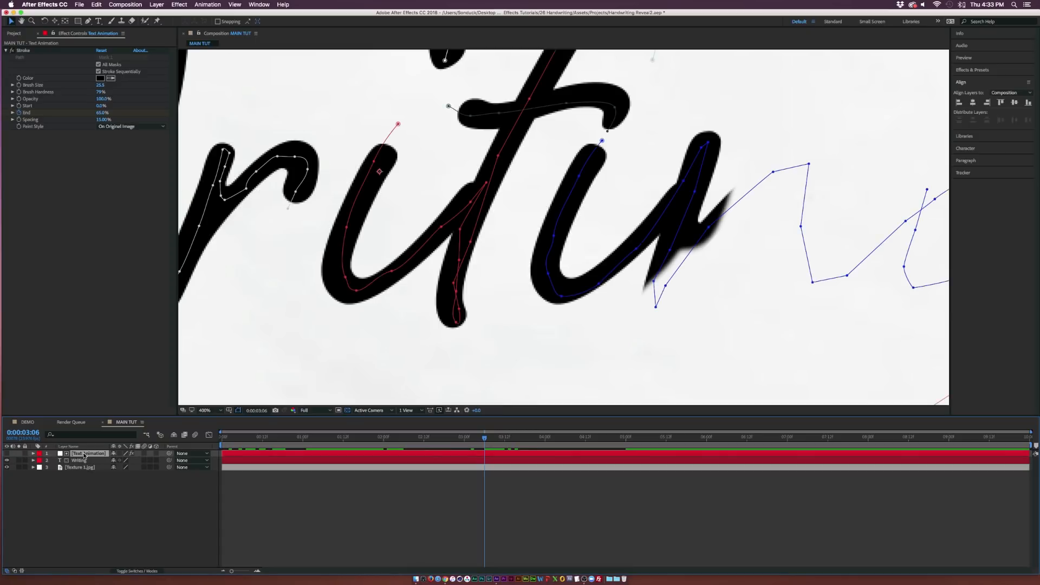
{"action": "left_click", "coordinate": [184, 4]}
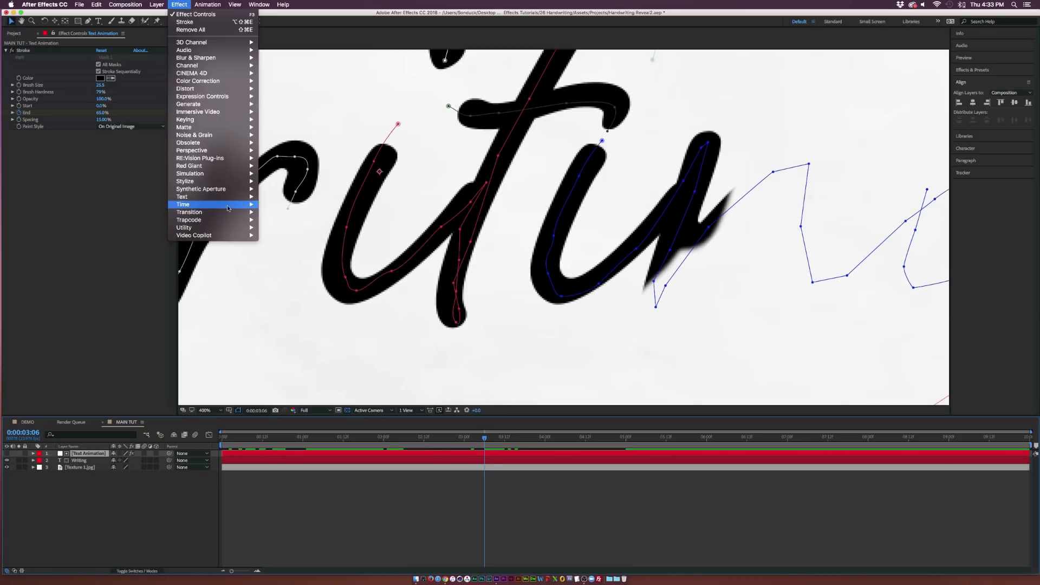
{"action": "mouse_move", "coordinate": [228, 208]}
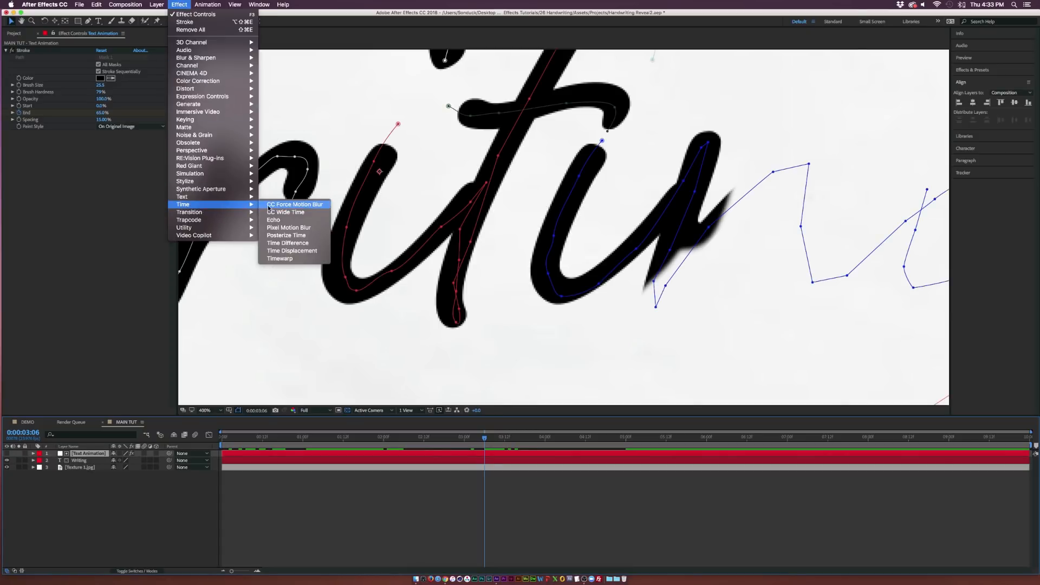
{"action": "left_click", "coordinate": [310, 207]}
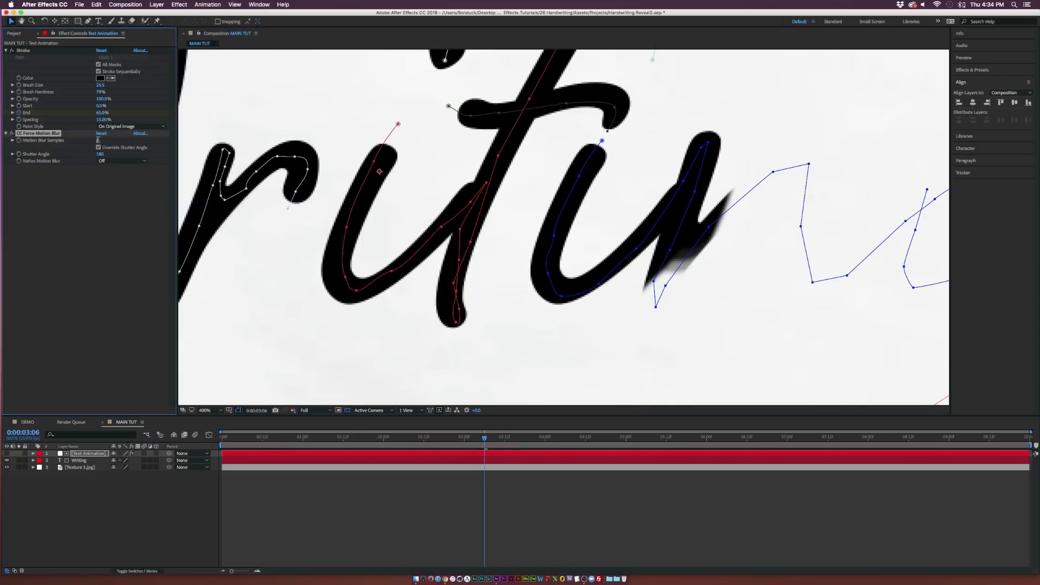
- Set CC Force Motion Blur to 12 motion blur samples and a shutter angle of 430
{"action": "left_click", "coordinate": [98, 140]}
{"action": "key", "text": "Return"}
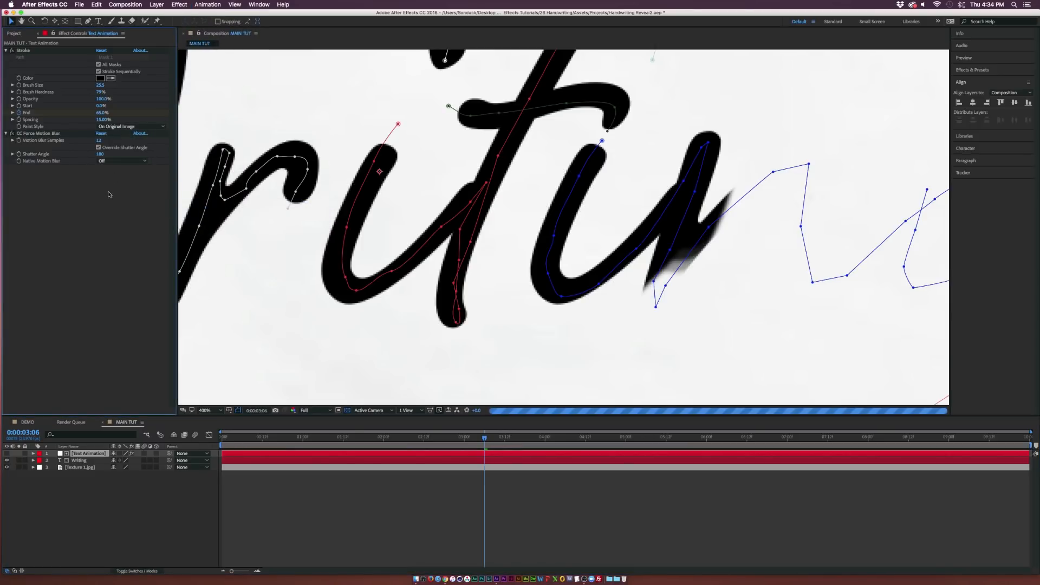
{"action": "left_click", "coordinate": [99, 154]}
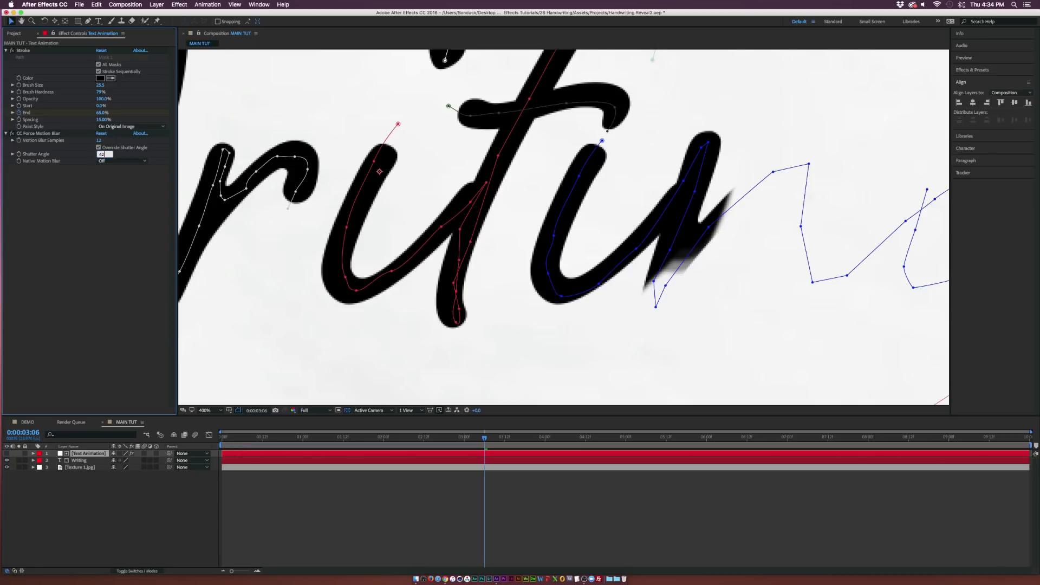
{"action": "type", "text": "430"}
{"action": "key", "text": "Return"}
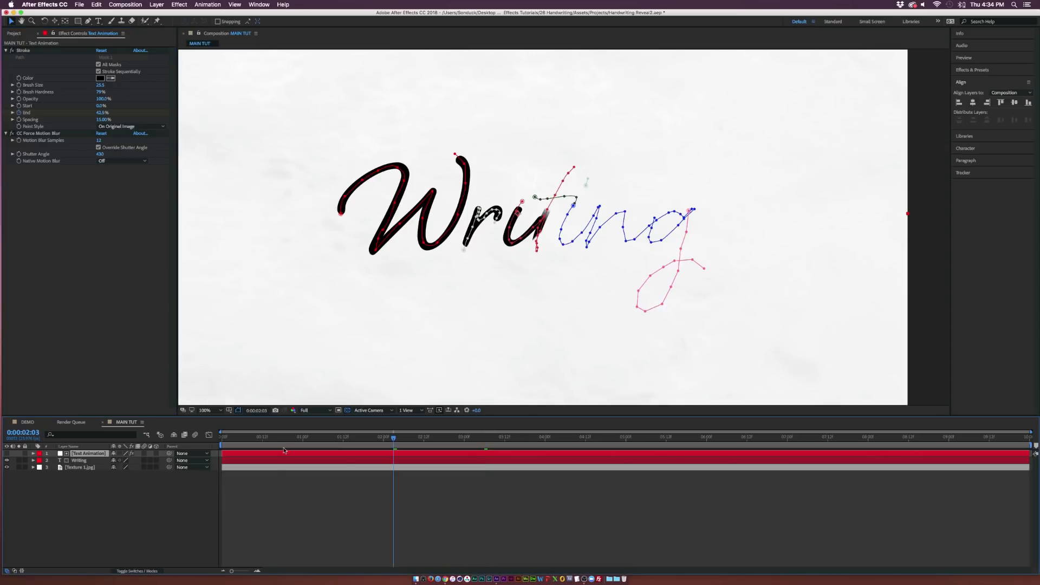
- Scrub the reveal from the start to 0:00:02:13 to check the blurred leading edge and the Stroke End keyframes
{"action": "left_click", "coordinate": [283, 491]}
{"action": "left_click", "coordinate": [316, 438]}
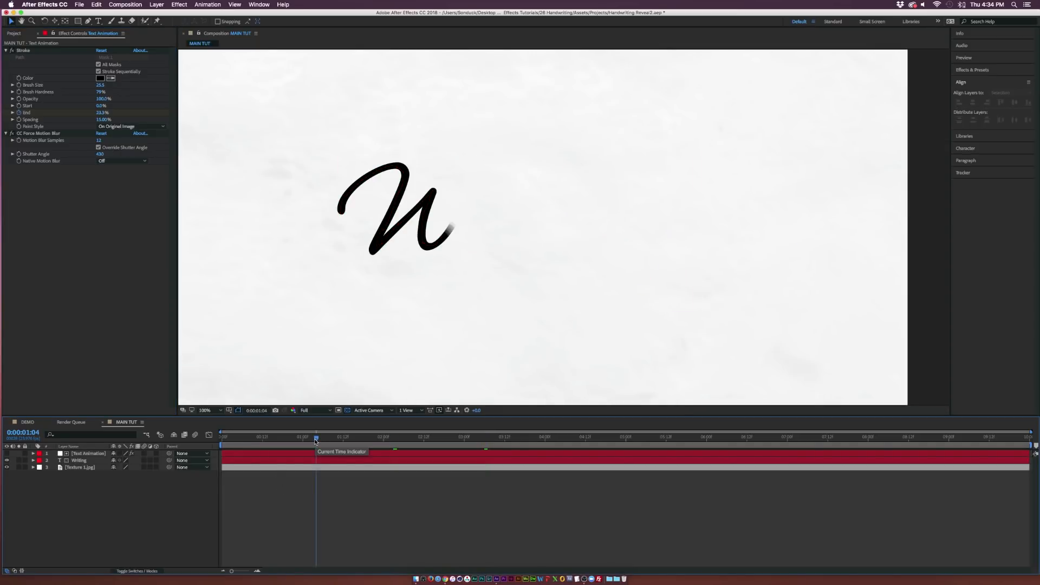
{"action": "left_click_drag", "start_coordinate": [315, 440], "coordinate": [161, 443]}
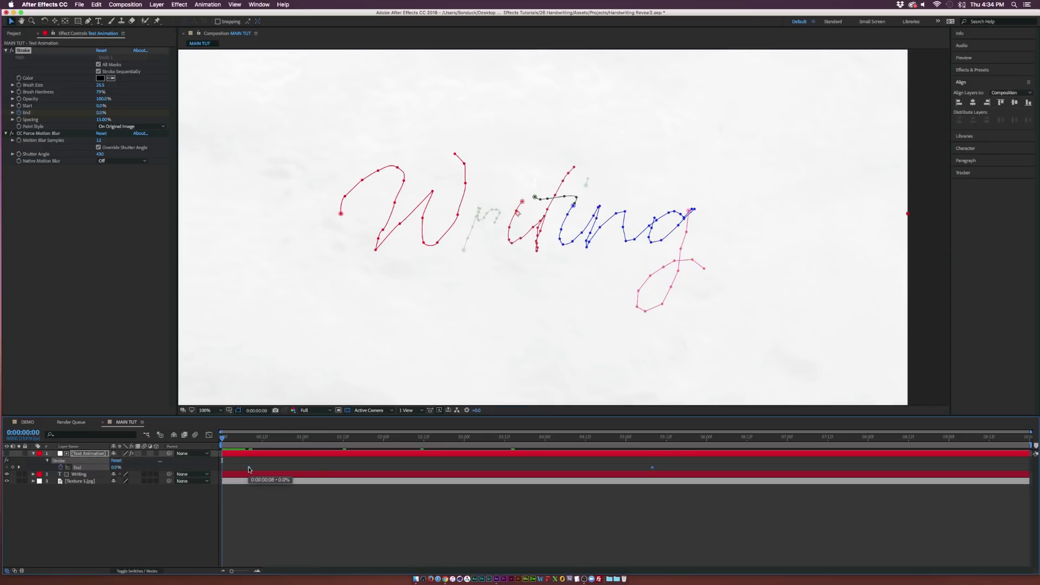
{"action": "mouse_move", "coordinate": [249, 469]}
{"action": "left_mouse_down"}
{"action": "mouse_move", "coordinate": [238, 469]}
{"action": "mouse_move", "coordinate": [250, 469]}
{"action": "mouse_move", "coordinate": [248, 441]}
{"action": "mouse_move", "coordinate": [427, 440]}
{"action": "left_mouse_up"}
{"action": "left_click", "coordinate": [159, 528]}
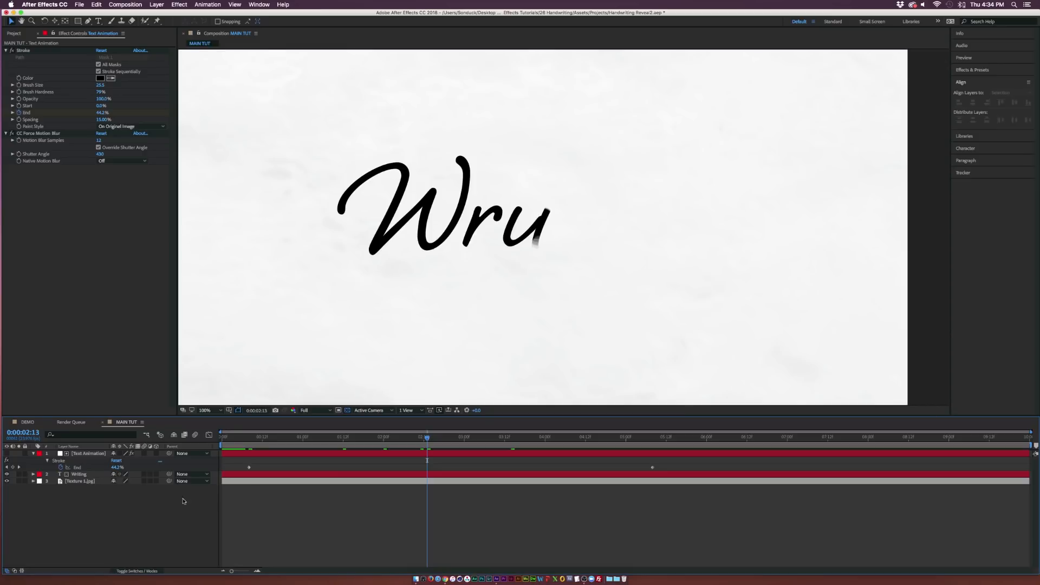
{"action": "key", "text": "u"}
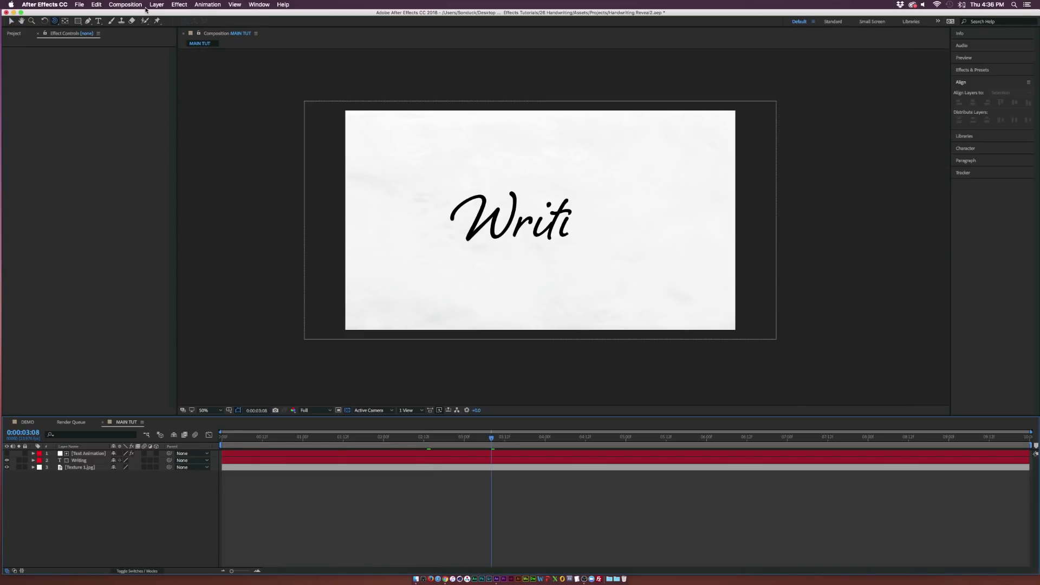
- Add a two-node 50 mm camera and make the Text Animation, Writing and Texture 1.jpg layers 3D
{"action": "left_click", "coordinate": [157, 4]}
{"action": "mouse_move", "coordinate": [238, 14]}
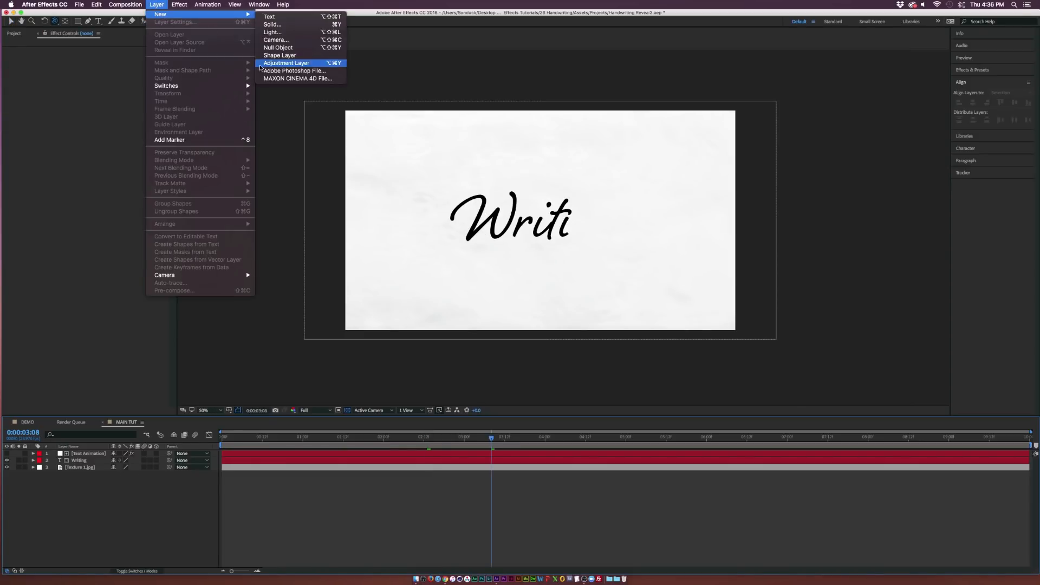
{"action": "left_click", "coordinate": [275, 40]}
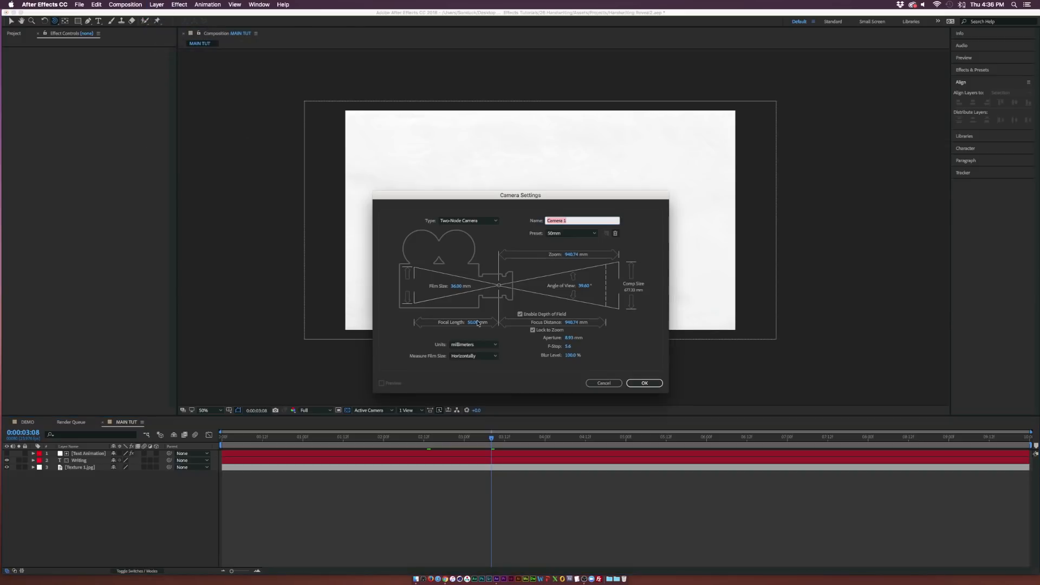
{"action": "left_click", "coordinate": [642, 383]}
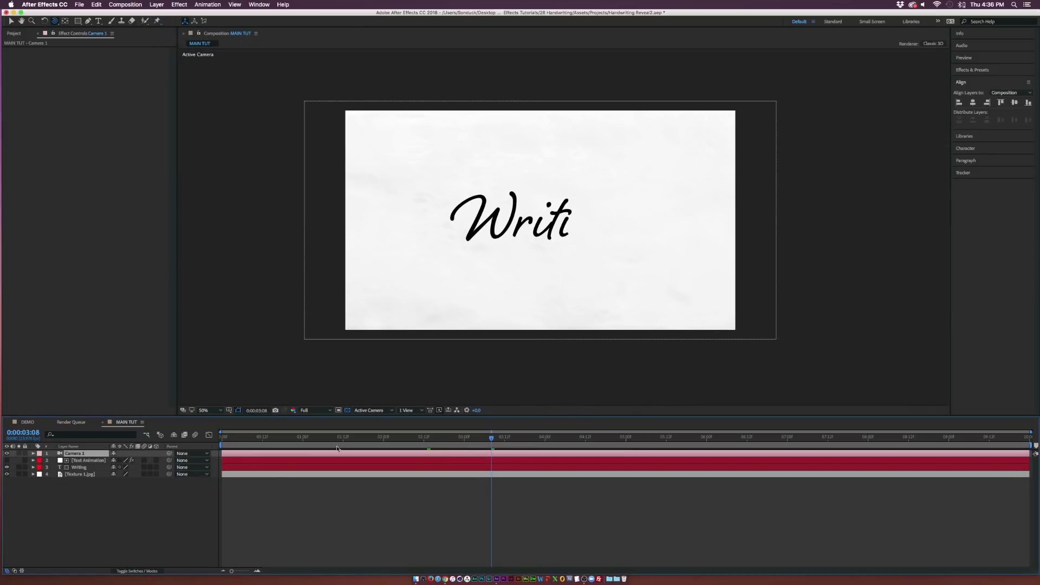
{"action": "left_click", "coordinate": [157, 461]}
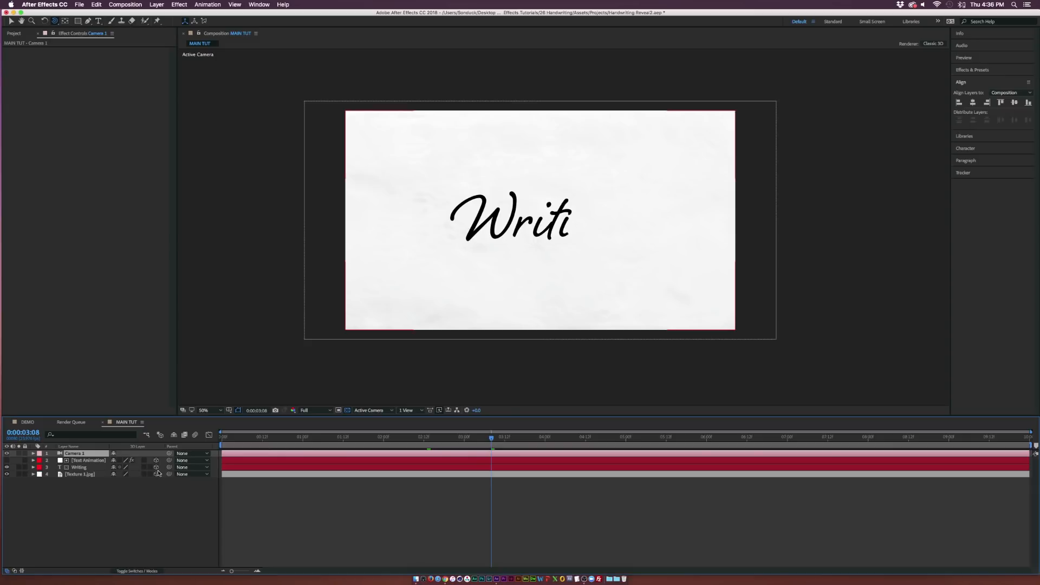
{"action": "left_click", "coordinate": [157, 474]}
- Dolly Camera 1 in on the word and orbit it slightly for an angled view
{"action": "left_click", "coordinate": [56, 21]}
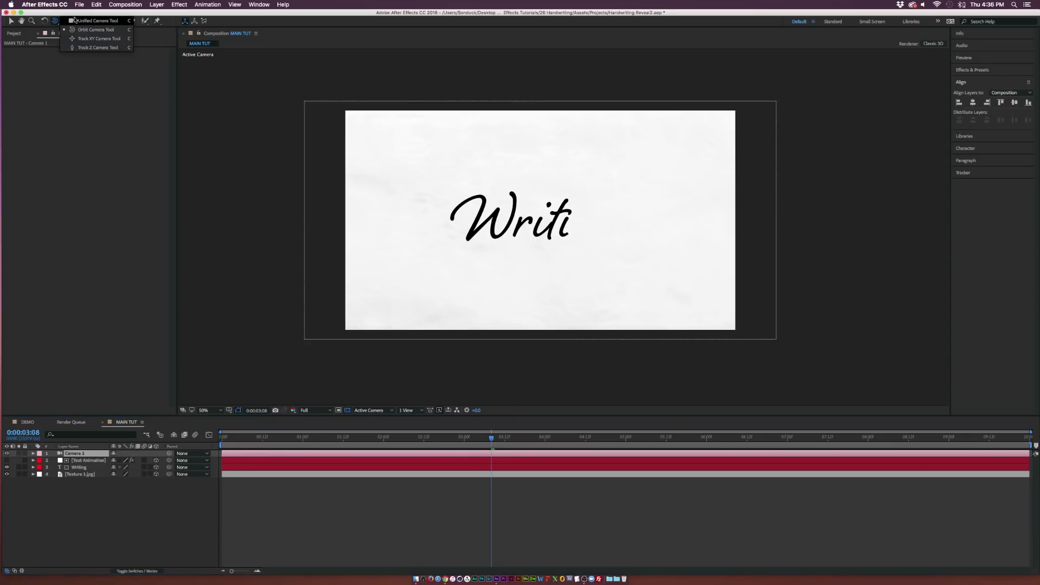
{"action": "left_click", "coordinate": [84, 48]}
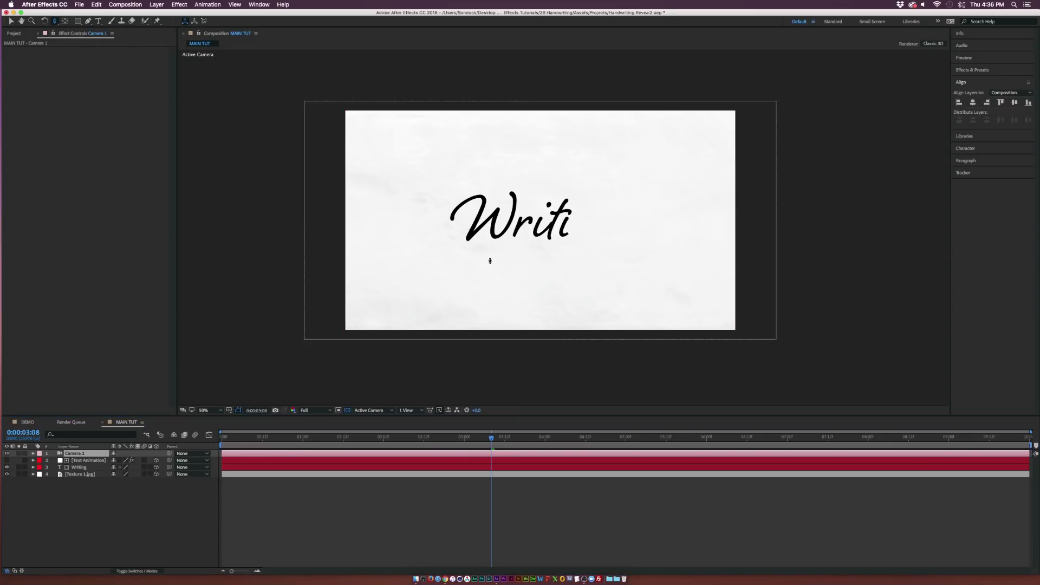
{"action": "left_click_drag", "start_coordinate": [487, 259], "coordinate": [489, 65]}
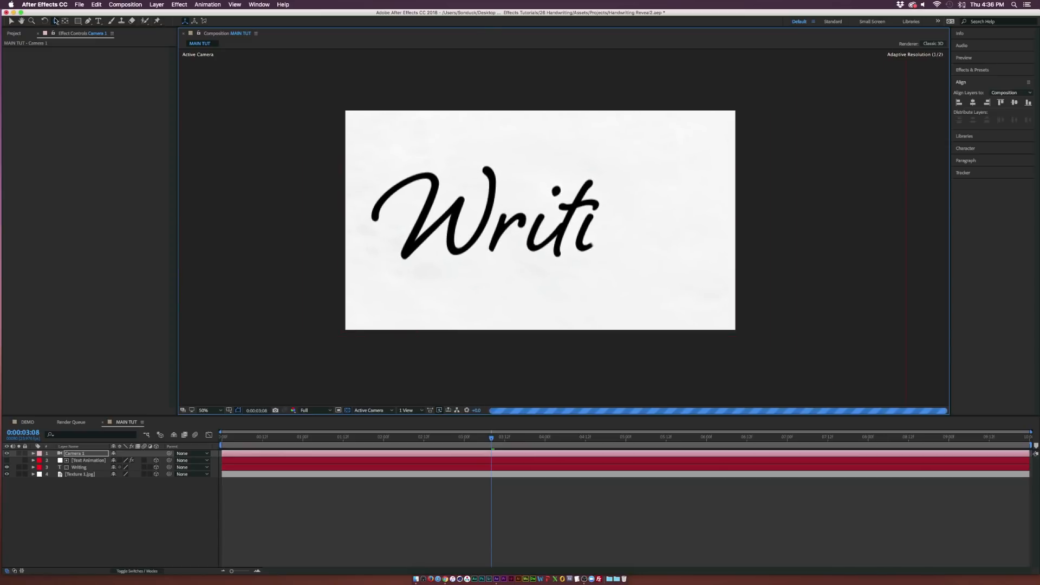
{"action": "left_click", "coordinate": [56, 22]}
{"action": "left_click", "coordinate": [80, 30]}
{"action": "left_click_drag", "start_coordinate": [514, 228], "coordinate": [490, 198]}
- Add a position keyframe for Camera 1 at the start of the composition
{"action": "key", "text": "p"}
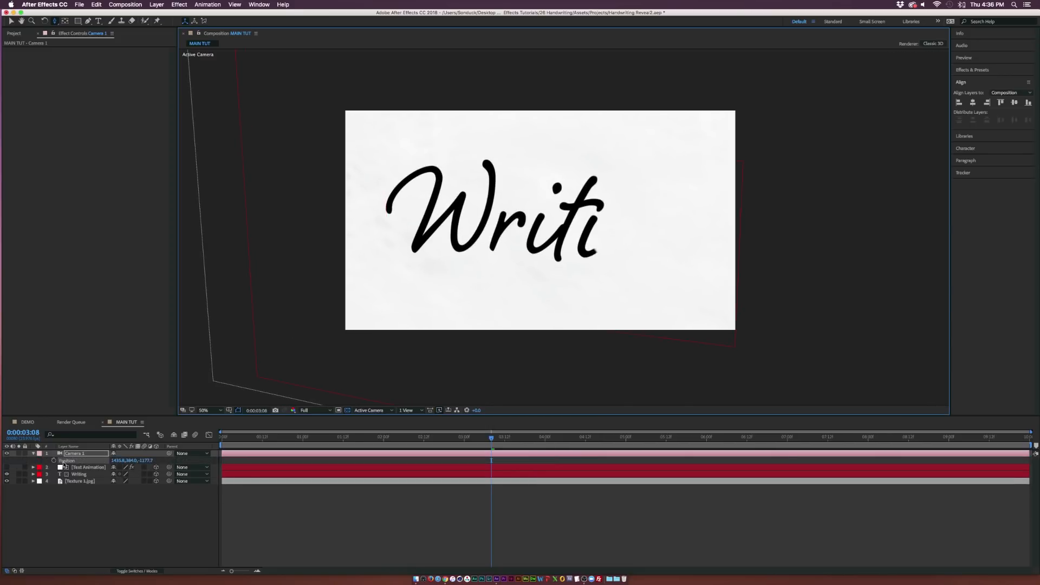
{"action": "key", "text": "Home"}
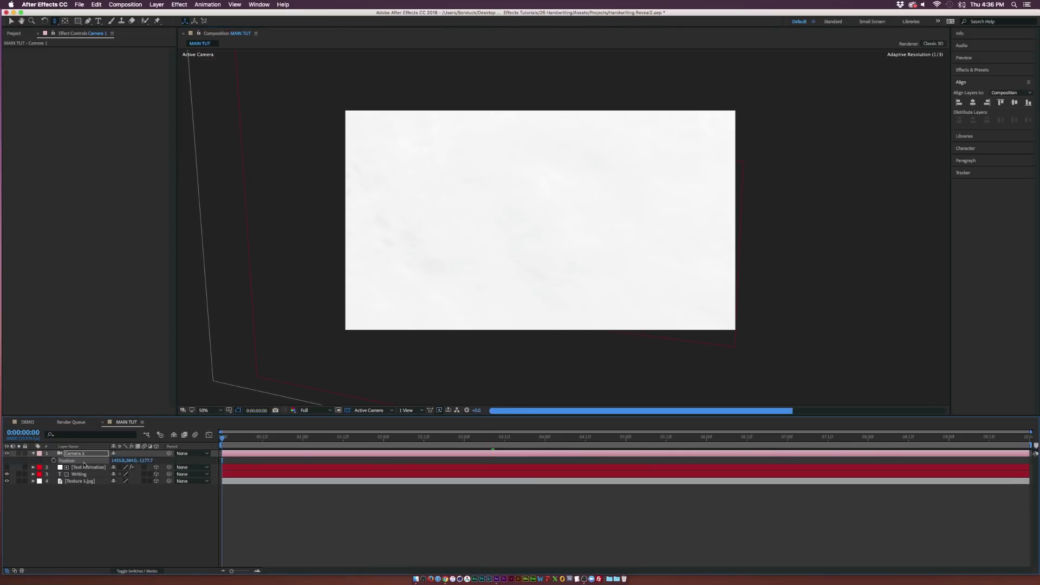
{"action": "left_click", "coordinate": [54, 460]}
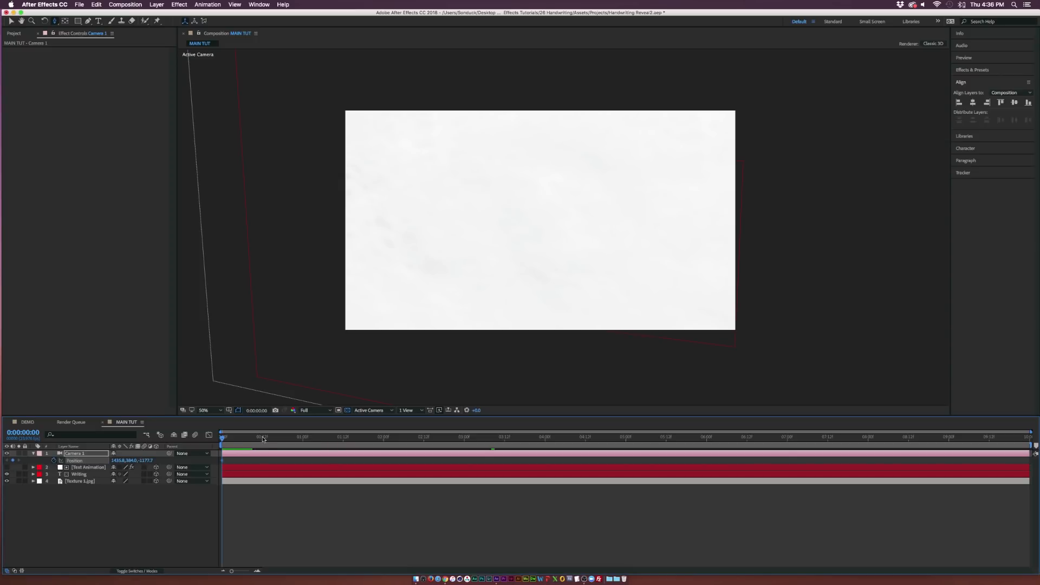
- Track Camera 1 sideways so the framing shifts right at the composition start and left at 0:00:03:20
{"action": "mouse_move", "coordinate": [263, 439]}
{"action": "left_mouse_down"}
{"action": "mouse_move", "coordinate": [387, 440]}
{"action": "mouse_move", "coordinate": [217, 439]}
{"action": "left_mouse_up"}
{"action": "left_click_drag", "start_coordinate": [57, 23], "coordinate": [97, 43]}
{"action": "left_click_drag", "start_coordinate": [472, 237], "coordinate": [534, 241]}
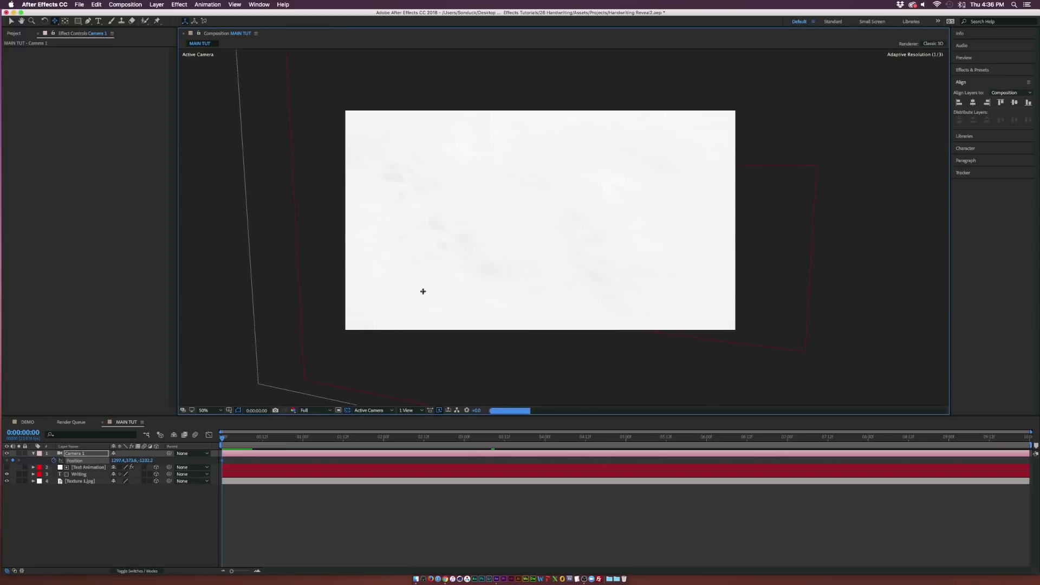
{"action": "mouse_move", "coordinate": [233, 438]}
{"action": "left_mouse_down"}
{"action": "mouse_move", "coordinate": [555, 440]}
{"action": "mouse_move", "coordinate": [521, 440]}
{"action": "mouse_move", "coordinate": [531, 442]}
{"action": "left_mouse_up"}
{"action": "left_click_drag", "start_coordinate": [598, 242], "coordinate": [474, 242]}
- Preview Camera 1's move from the start and refine its framing at the 0:00:03:20 keyframe
{"action": "key", "text": "Home"}
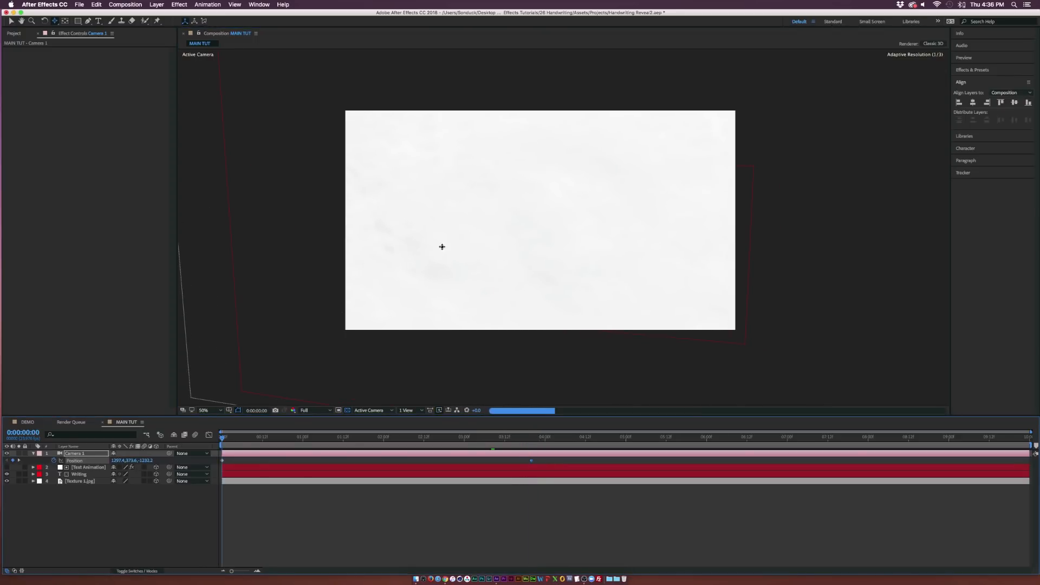
{"action": "key", "text": "z"}
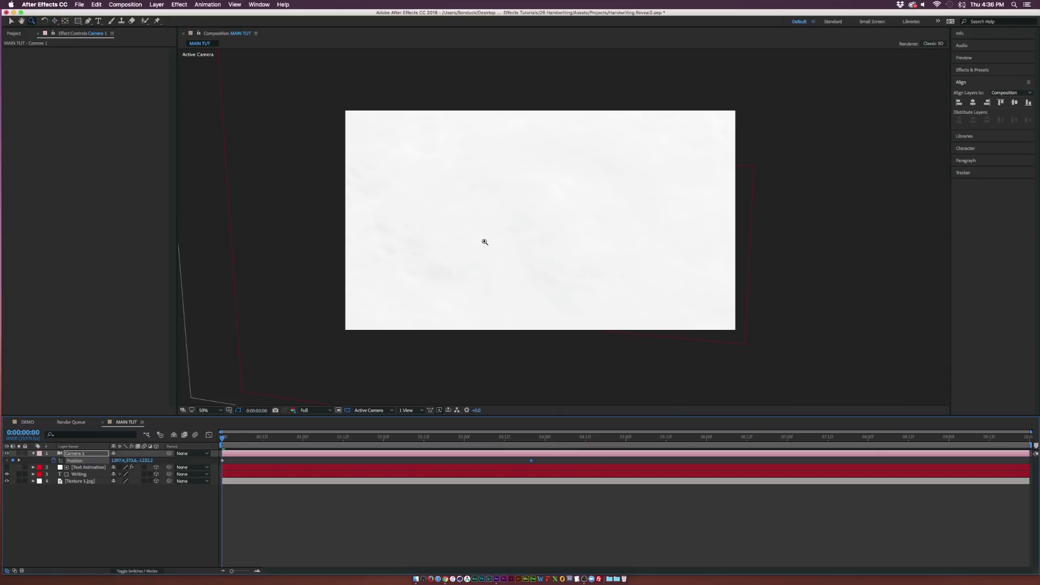
{"action": "key", "text": "c"}
{"action": "key", "text": "space"}
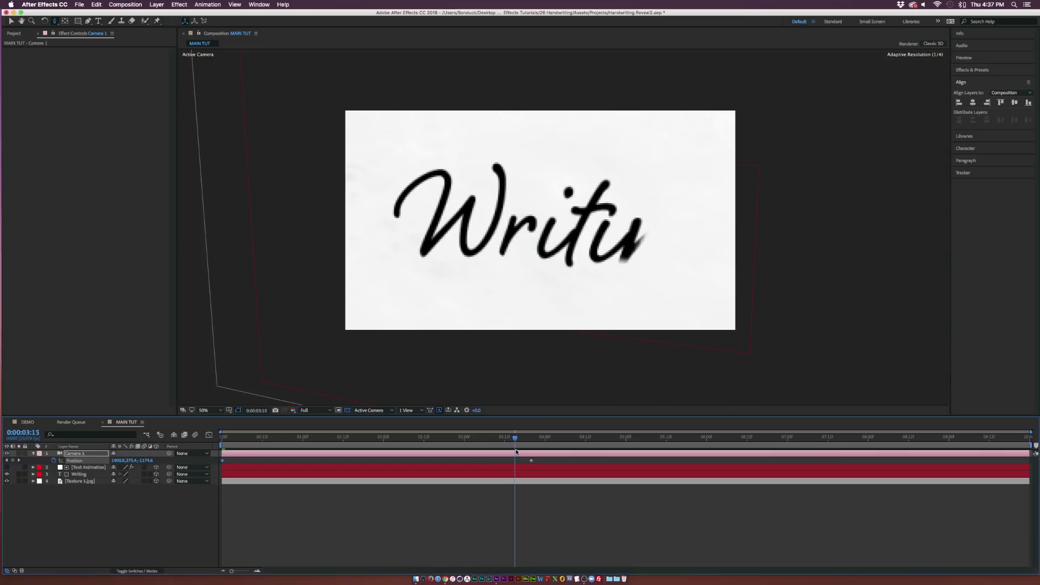
{"action": "left_click_drag", "start_coordinate": [536, 451], "coordinate": [534, 451]}
{"action": "key", "text": "c"}
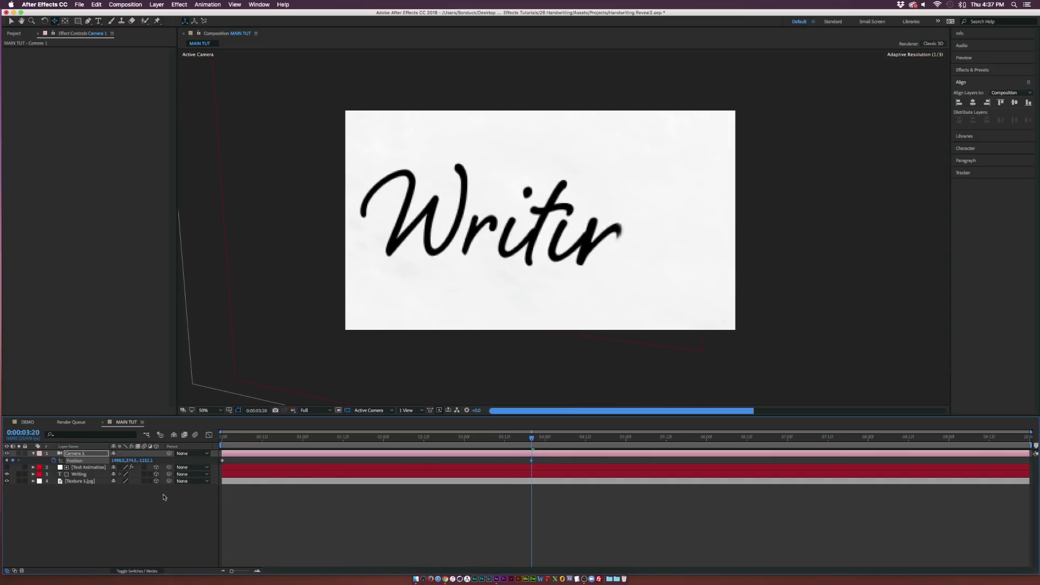
- Add a second camera with the same settings and trim its layer to start at 0:00:03:20
{"action": "left_click", "coordinate": [74, 454]}
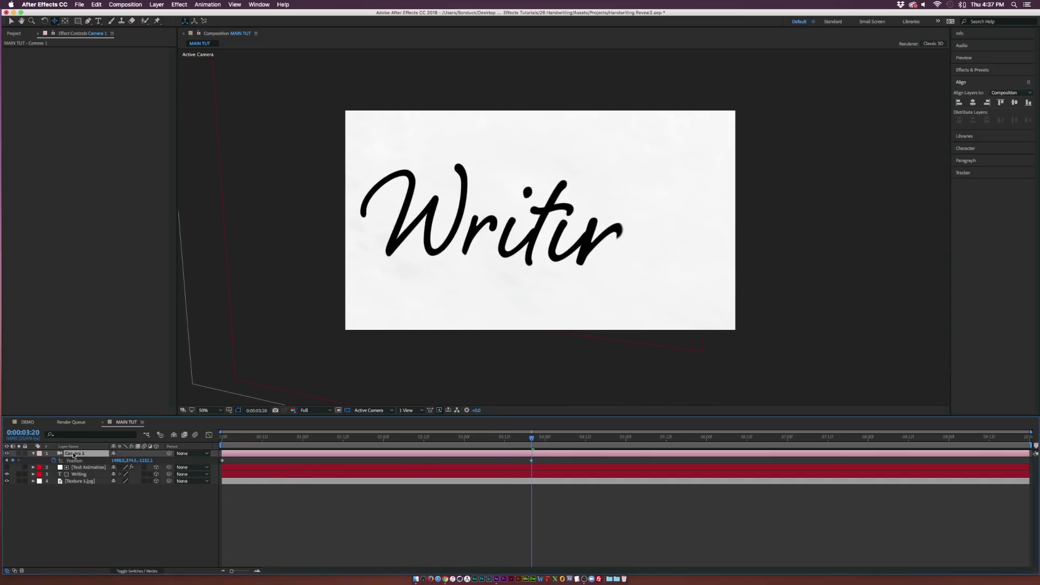
{"action": "left_click", "coordinate": [160, 4]}
{"action": "mouse_move", "coordinate": [162, 14]}
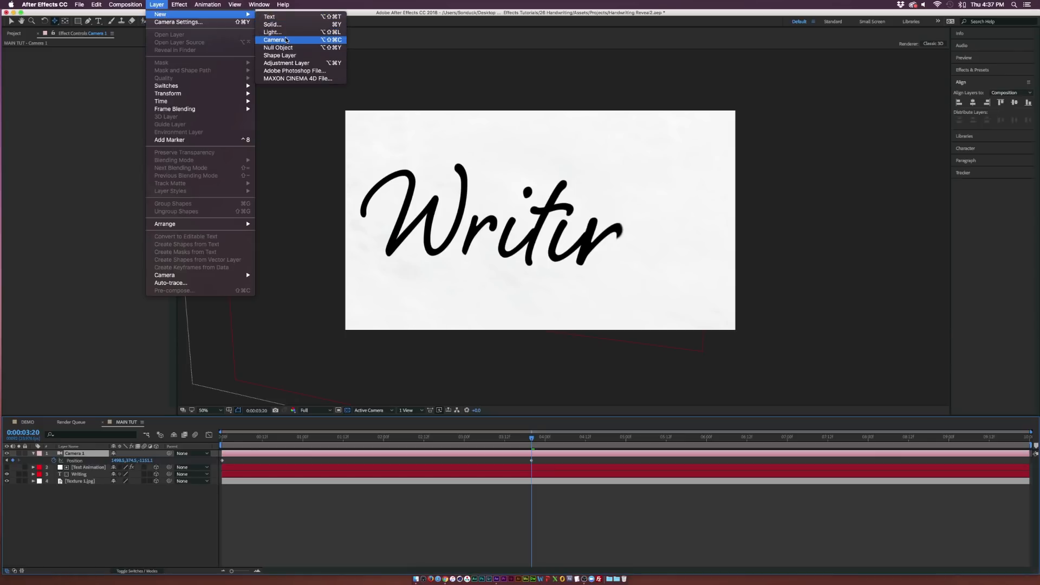
{"action": "key", "text": "Return"}
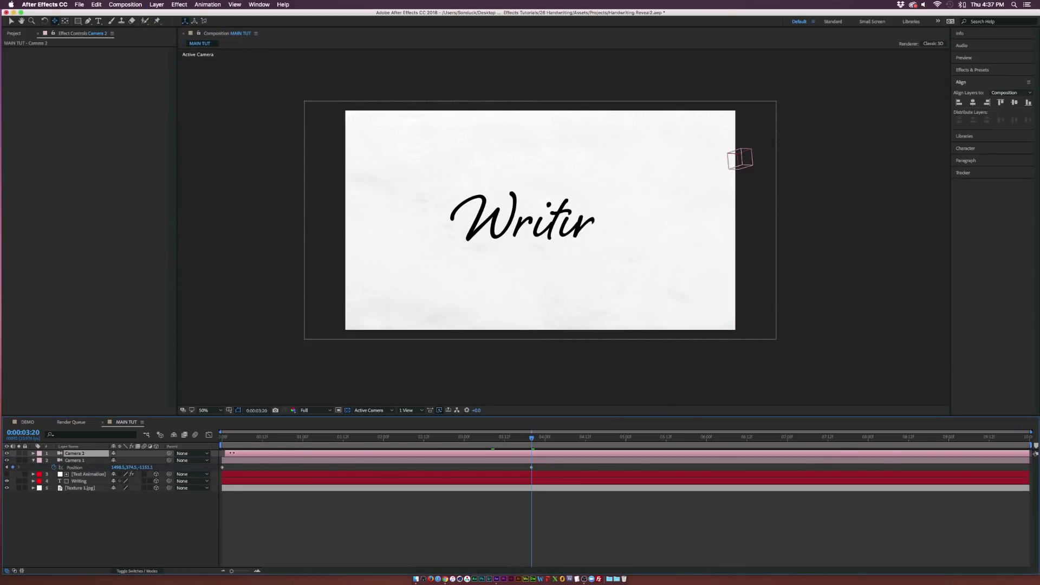
{"action": "left_click_drag", "start_coordinate": [232, 453], "coordinate": [532, 458]}
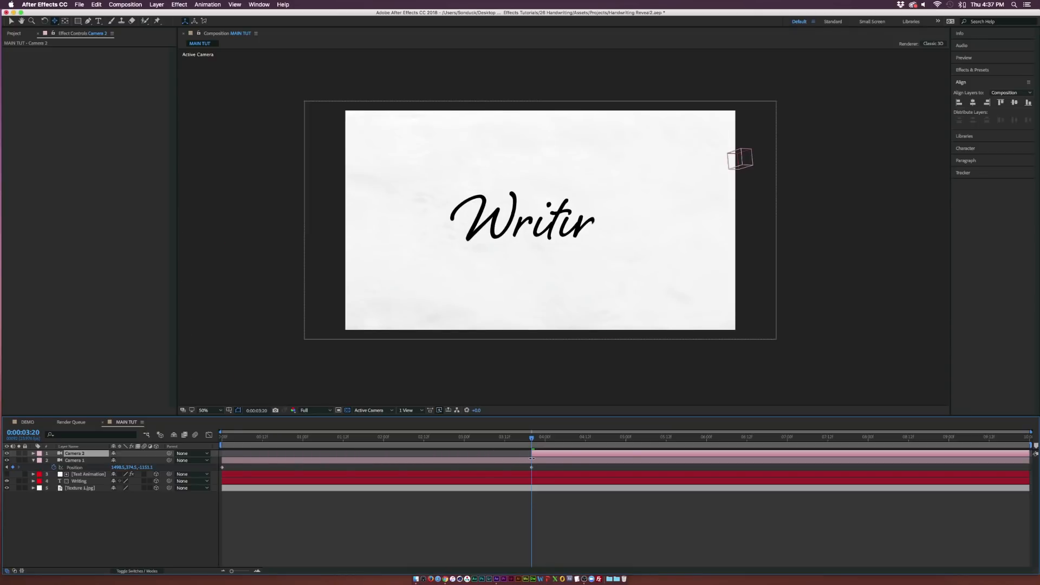
- Keyframe Camera 2's position at 0:00:03:20, dolly it in toward the word at 0:00:07:00, and scrub back through the move
{"action": "key", "text": "p"}
{"action": "left_click", "coordinate": [54, 460]}
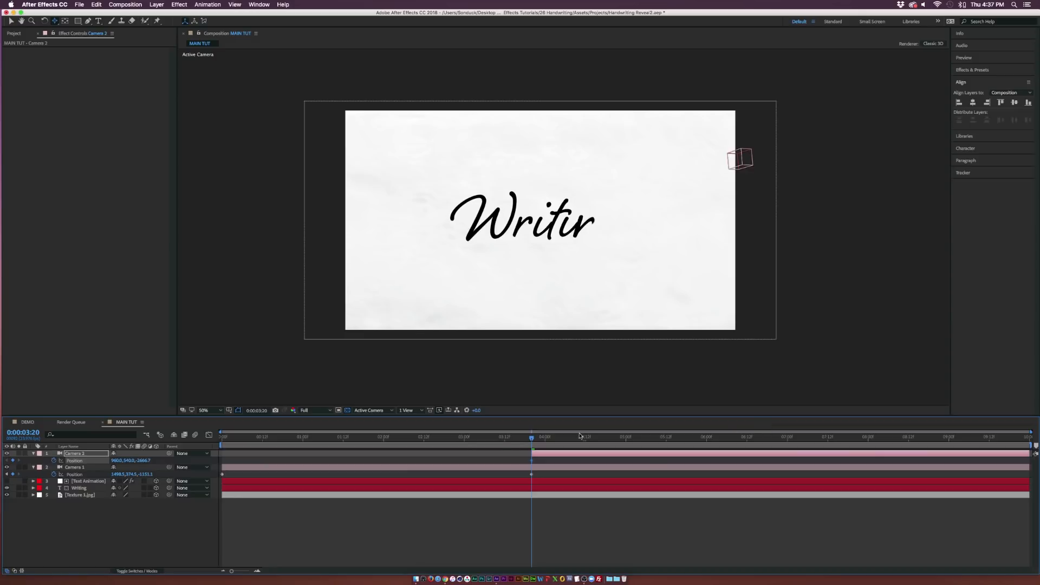
{"action": "left_click_drag", "start_coordinate": [533, 438], "coordinate": [788, 444]}
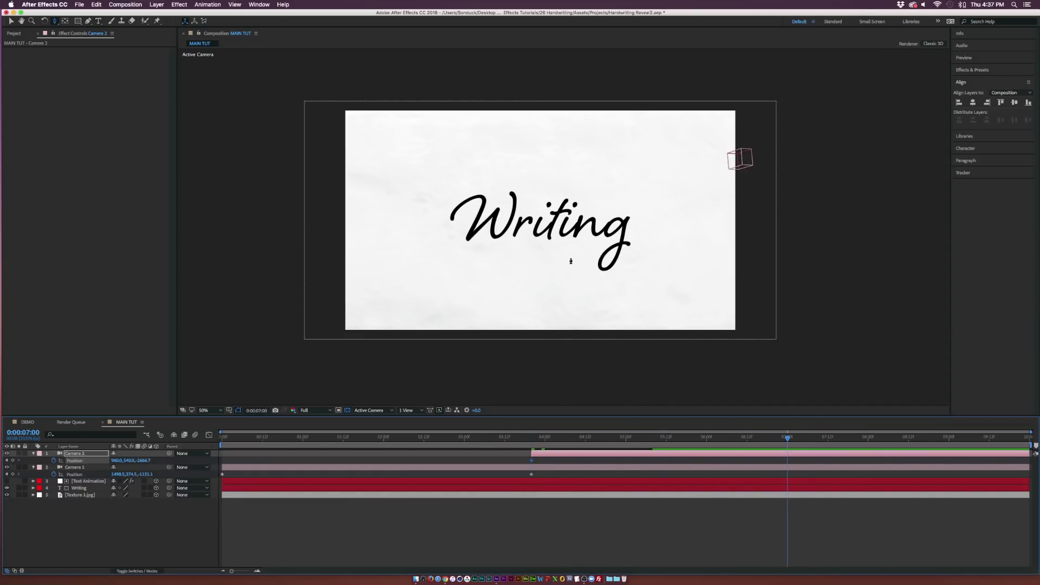
{"action": "left_click_drag", "start_coordinate": [555, 261], "coordinate": [551, 224]}
{"action": "mouse_move", "coordinate": [787, 438]}
{"action": "left_mouse_down"}
{"action": "mouse_move", "coordinate": [214, 442]}
{"action": "mouse_move", "coordinate": [559, 445]}
{"action": "left_mouse_up"}
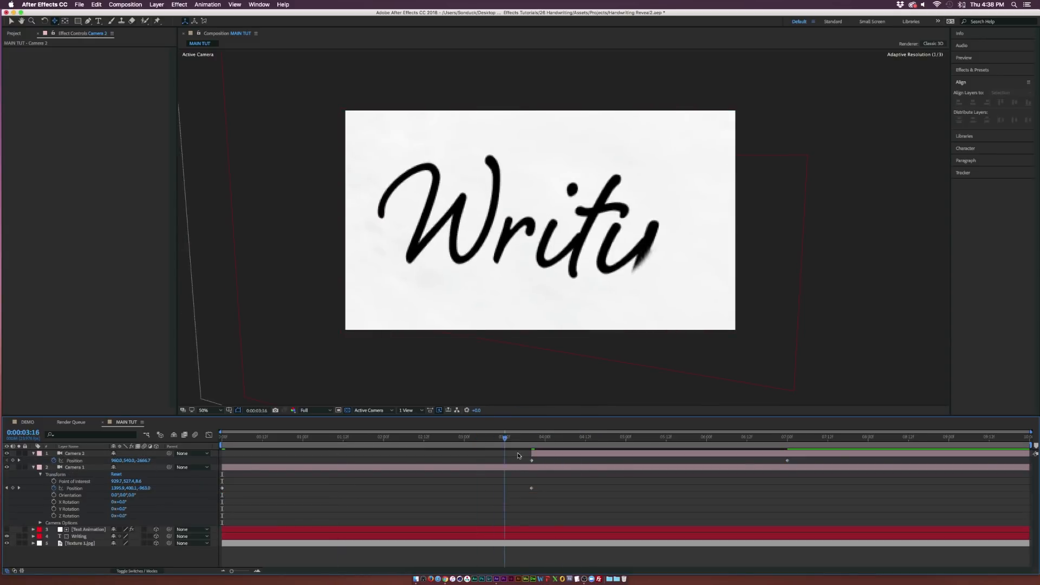
- Set a point of interest keyframe for Camera 1 at the composition start and move the current time to 0:00:03:20
{"action": "left_click_drag", "start_coordinate": [422, 461], "coordinate": [216, 467]}
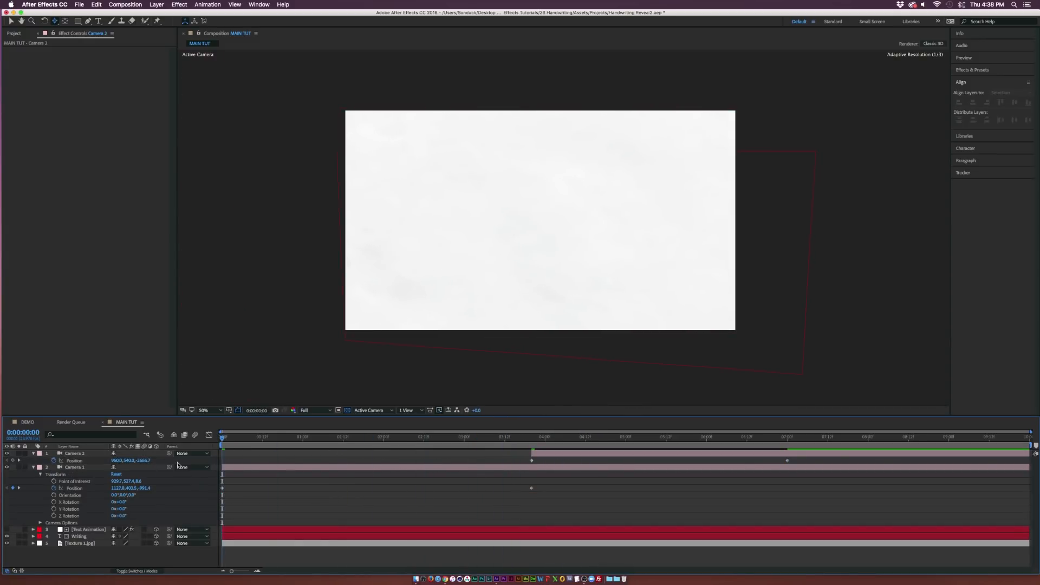
{"action": "left_click", "coordinate": [54, 481]}
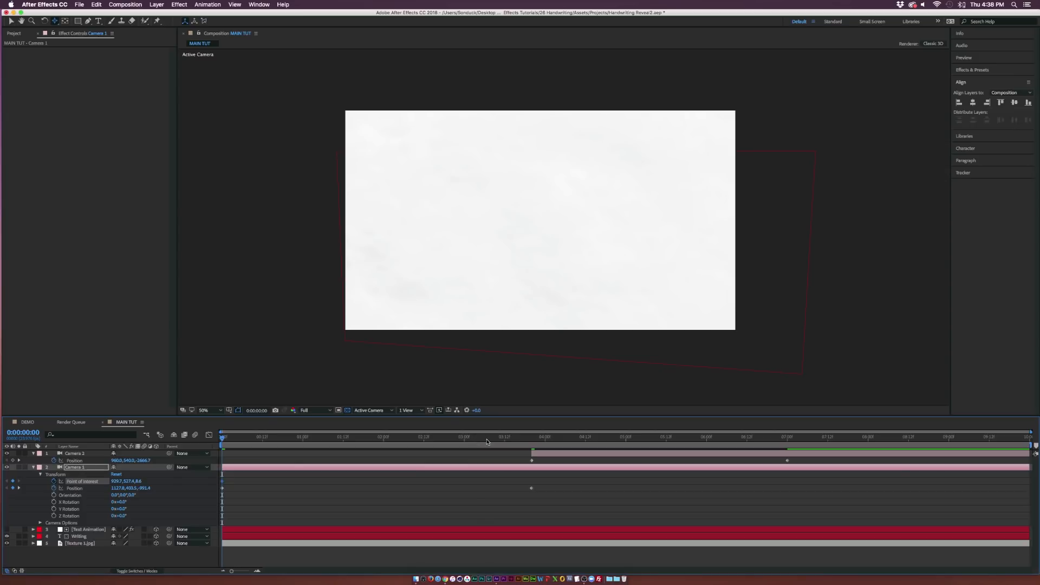
{"action": "left_click_drag", "start_coordinate": [486, 441], "coordinate": [532, 441]}
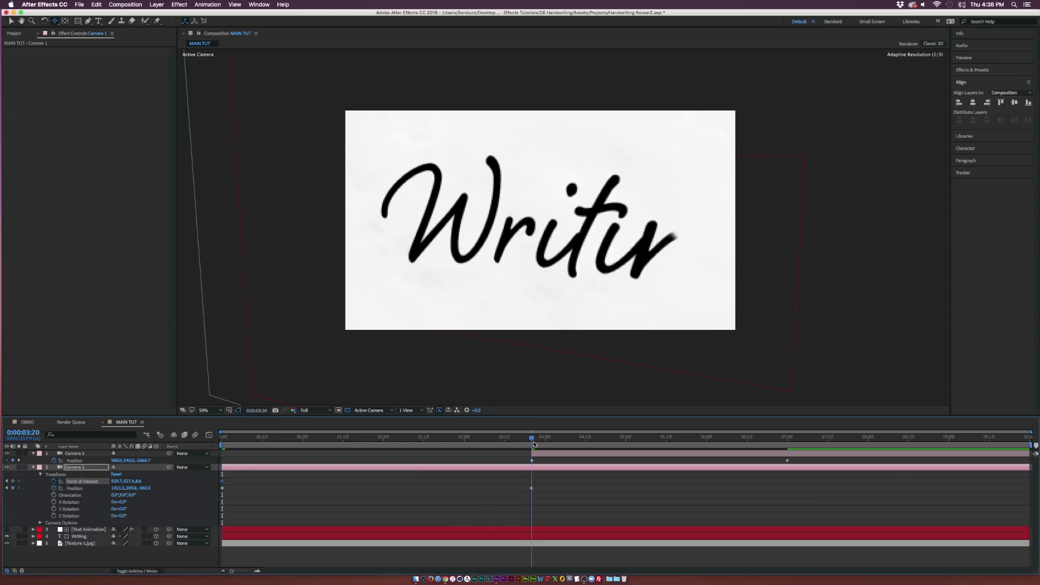
{"action": "left_click", "coordinate": [6, 454]}
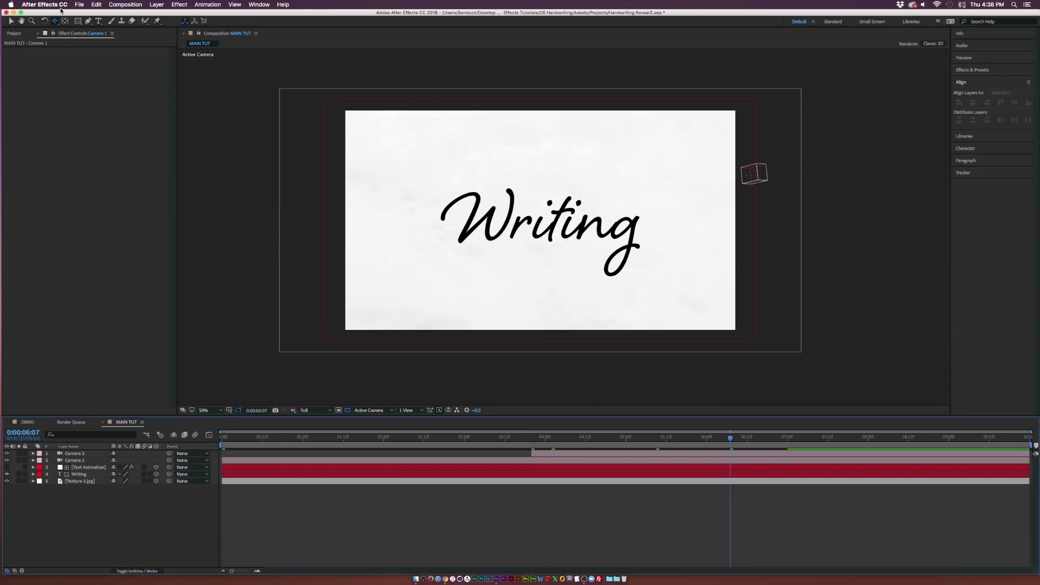
- Add a new adjustment layer above the two cameras
{"action": "left_click", "coordinate": [156, 5]}
{"action": "mouse_move", "coordinate": [168, 14]}
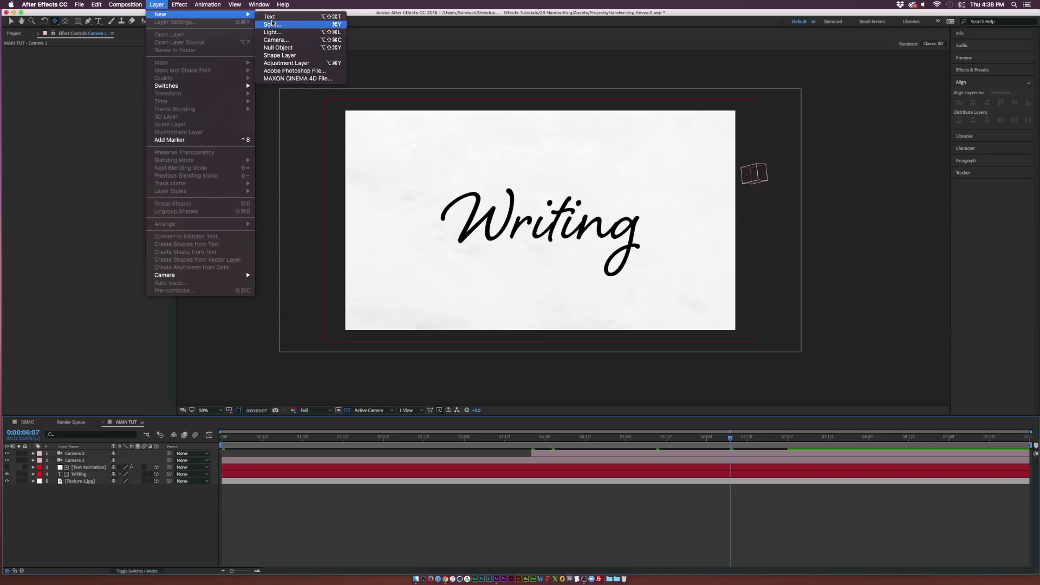
{"action": "left_click", "coordinate": [280, 63]}
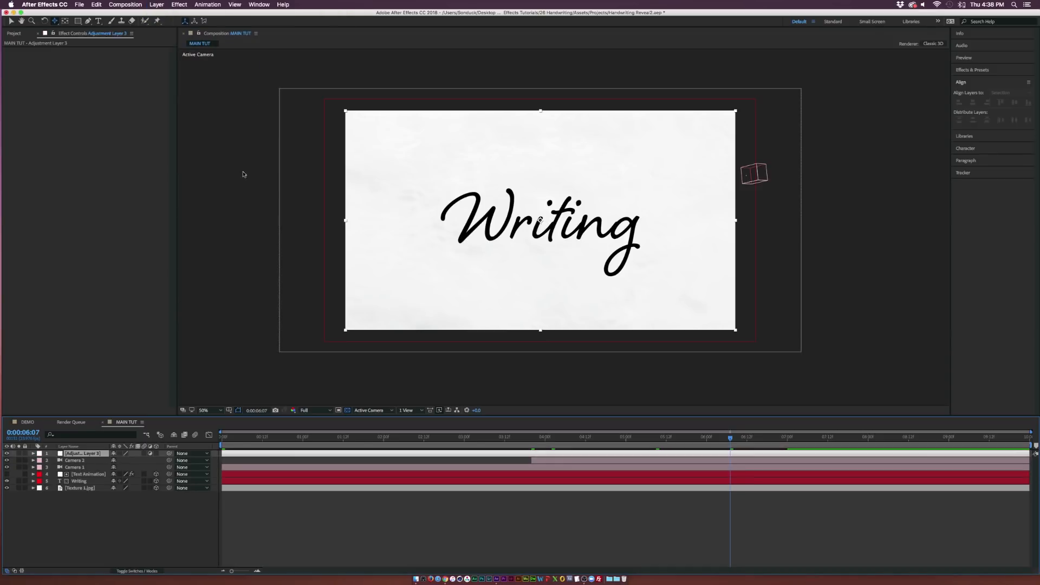
- Draw a slanted four-point mask with the Pen tool on the adjustment layer, enclosing the middle of the word beyond the frame's upper and lower edges
{"action": "left_click", "coordinate": [87, 21]}
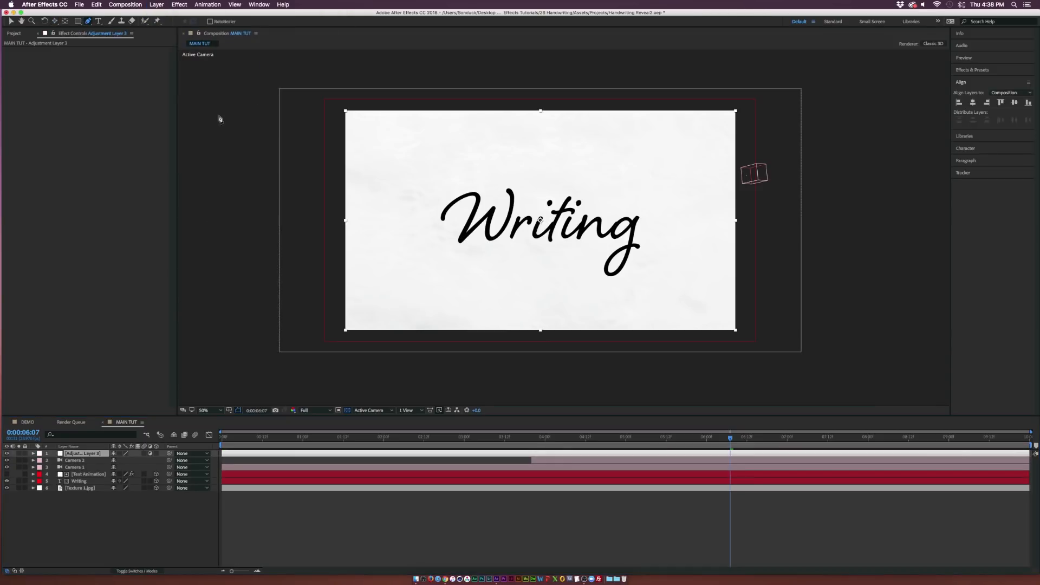
{"action": "left_click", "coordinate": [387, 355]}
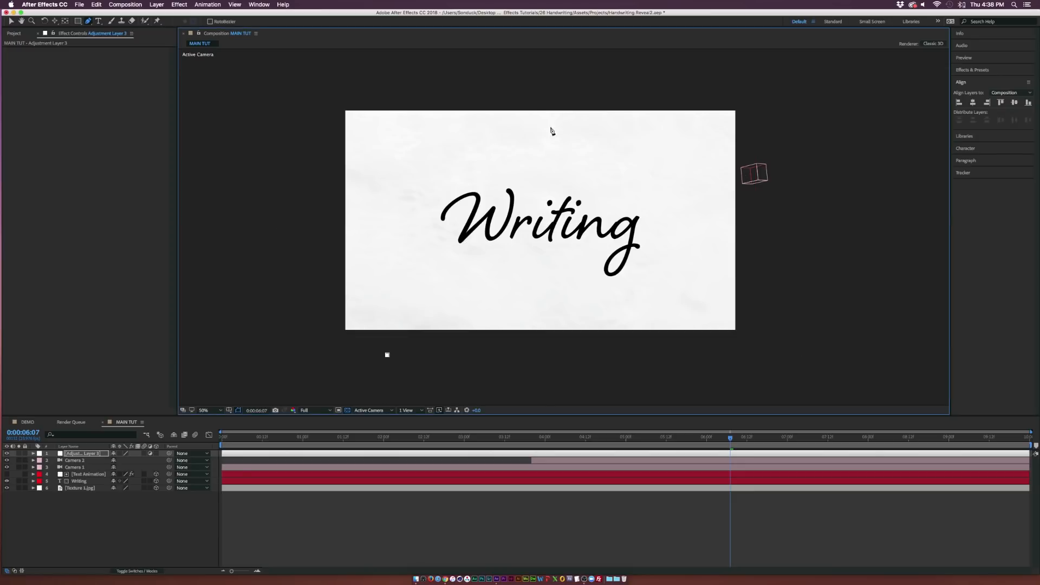
{"action": "left_click", "coordinate": [507, 77]}
{"action": "left_click_drag", "start_coordinate": [510, 77], "coordinate": [520, 75]}
{"action": "key", "text": "super+z"}
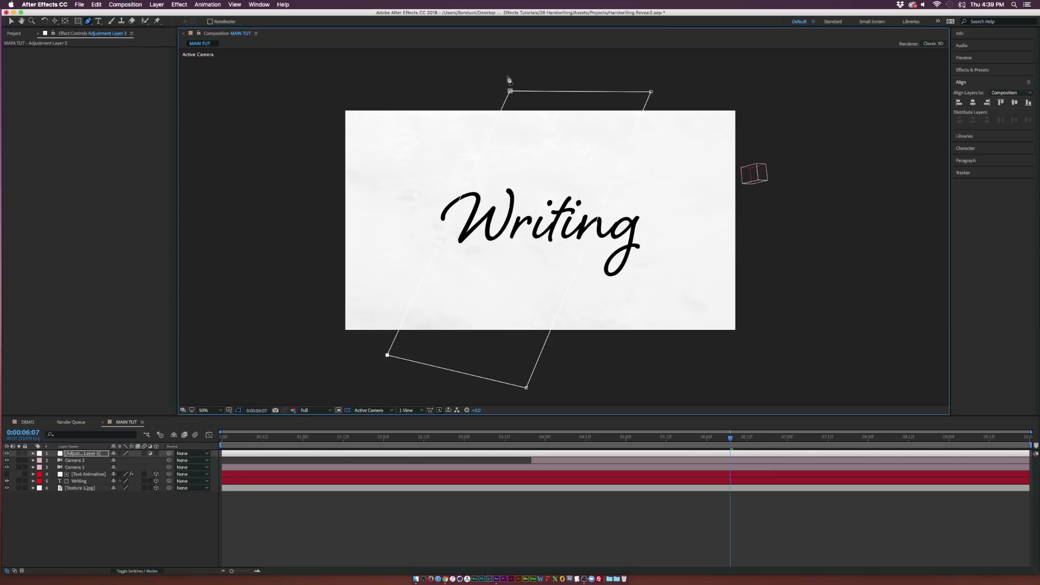
{"action": "left_click_drag", "start_coordinate": [510, 91], "coordinate": [514, 95]}
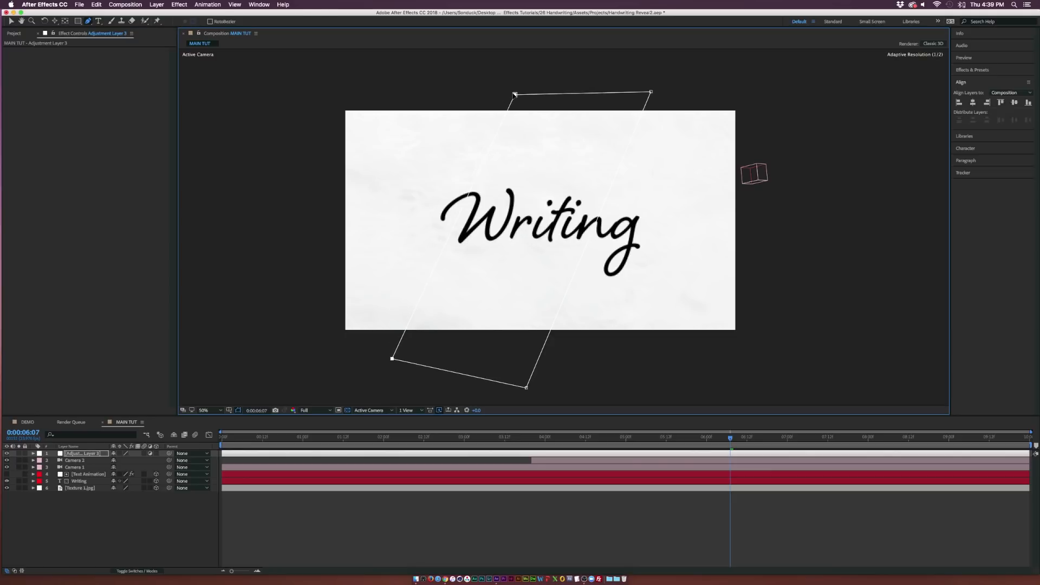
- Apply Gaussian Blur to the masked adjustment layer and raise its blurriness until the letters inside the mask look soft
{"action": "left_click", "coordinate": [179, 4]}
{"action": "left_click", "coordinate": [179, 4]}
{"action": "left_click", "coordinate": [178, 4]}
{"action": "mouse_move", "coordinate": [216, 57]}
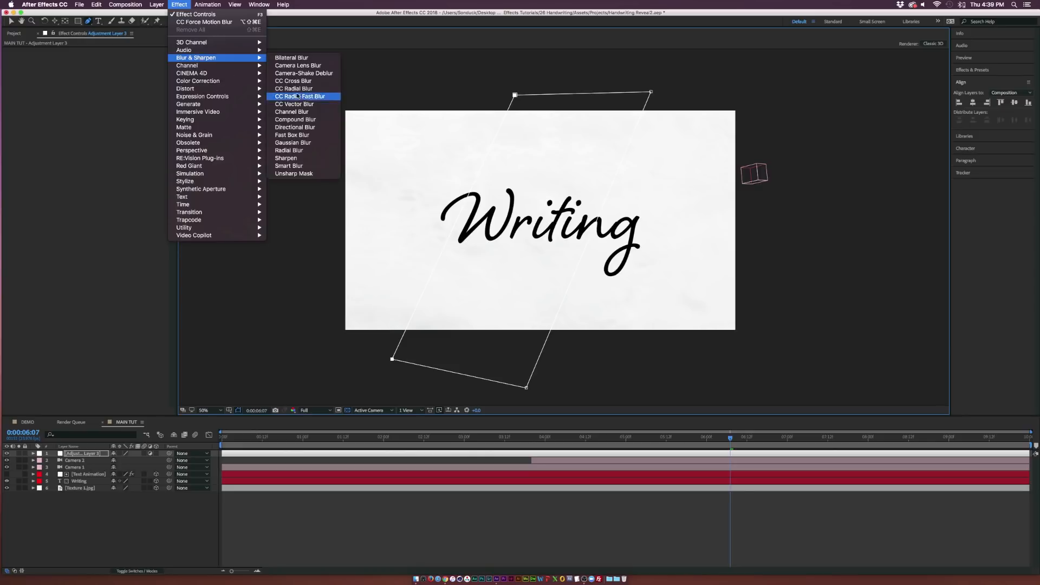
{"action": "left_click", "coordinate": [292, 143]}
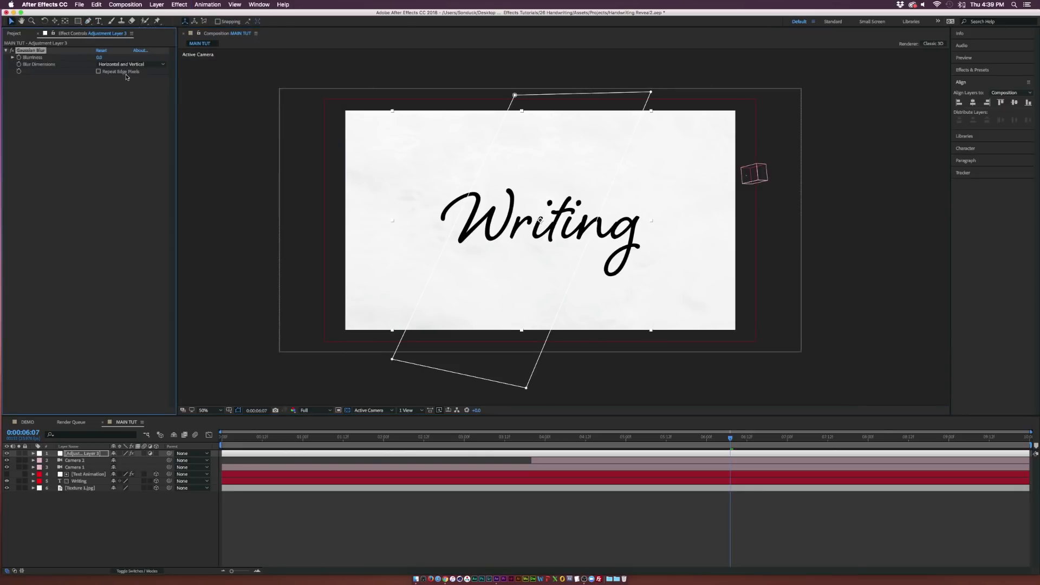
{"action": "left_click_drag", "start_coordinate": [148, 64], "coordinate": [185, 65]}
{"action": "key", "text": "period"}
{"action": "key", "text": "comma"}
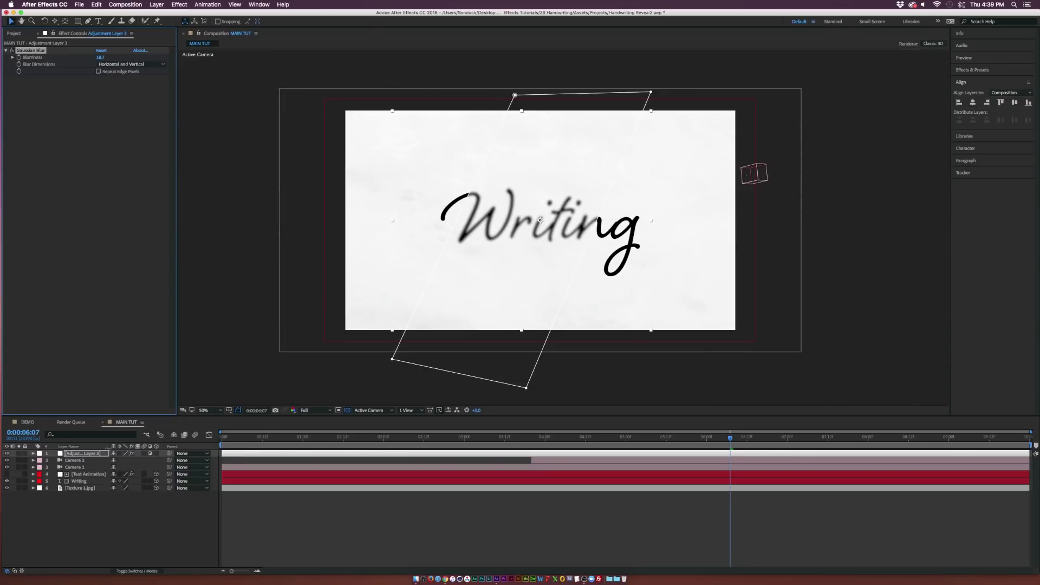
- Set the adjustment layer's mask to Subtract and feather it by about 76 pixels so only the word's outer ends blur
{"action": "key", "text": "super+shift+n"}
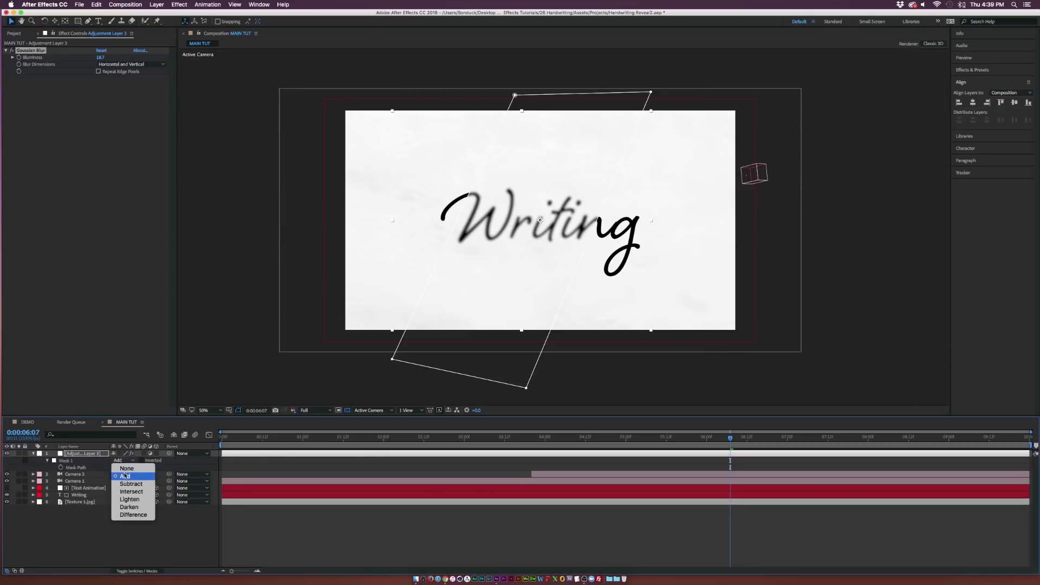
{"action": "left_click", "coordinate": [122, 461]}
{"action": "left_click", "coordinate": [115, 480]}
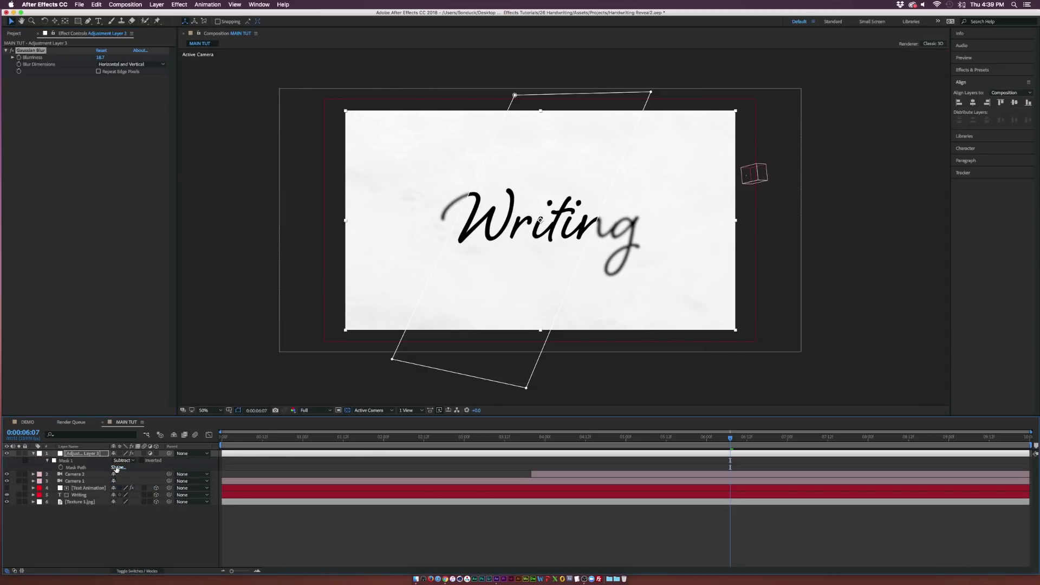
{"action": "left_click_drag", "start_coordinate": [121, 466], "coordinate": [150, 469]}
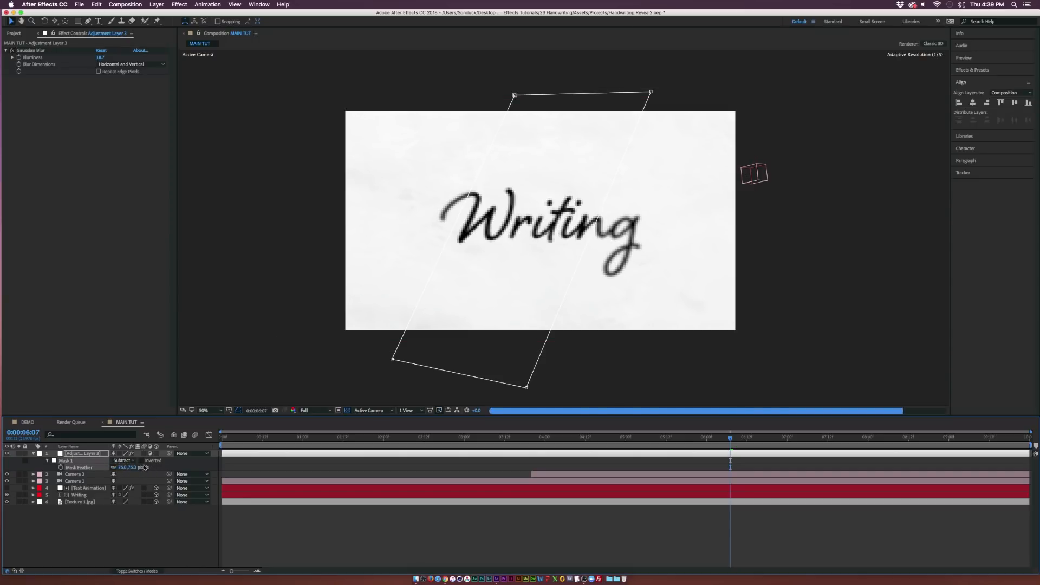
{"action": "left_click", "coordinate": [150, 534]}
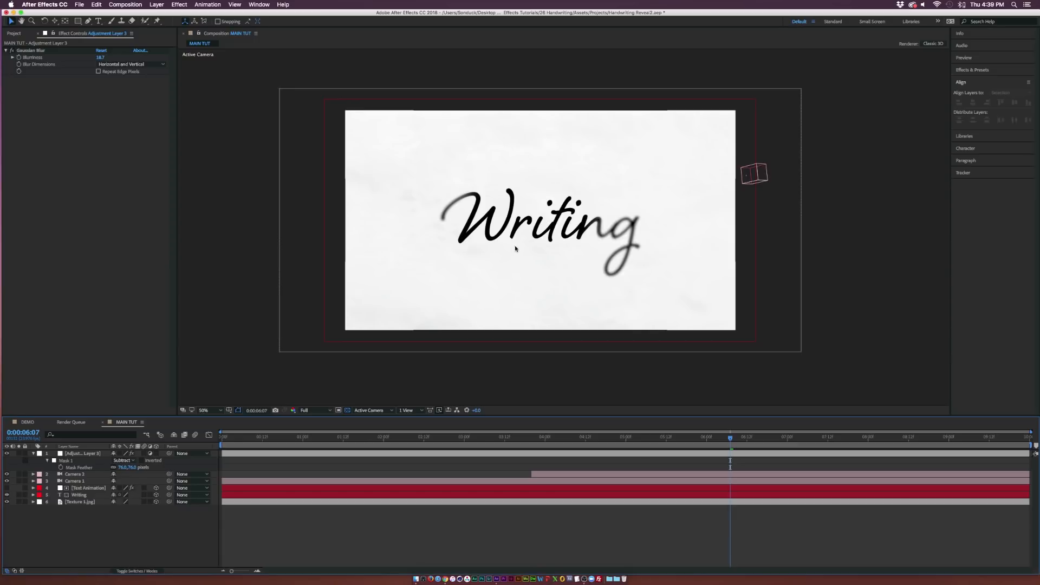
{"action": "left_click", "coordinate": [34, 454]}
- Add a second adjustment layer on top and apply the Curves effect to it
{"action": "key", "text": "super+alt+y"}
{"action": "left_click", "coordinate": [179, 4]}
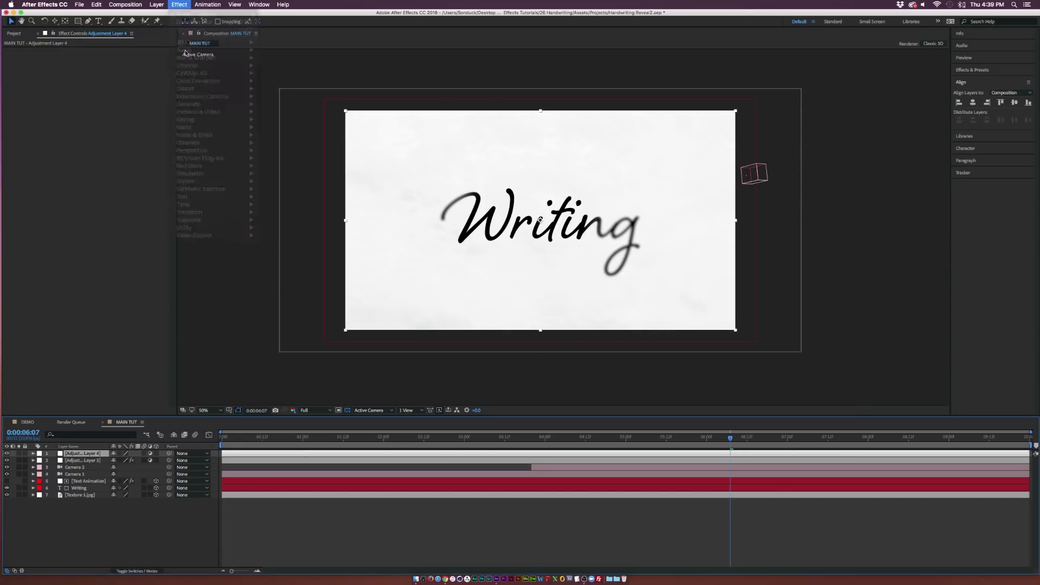
{"action": "mouse_move", "coordinate": [220, 80]}
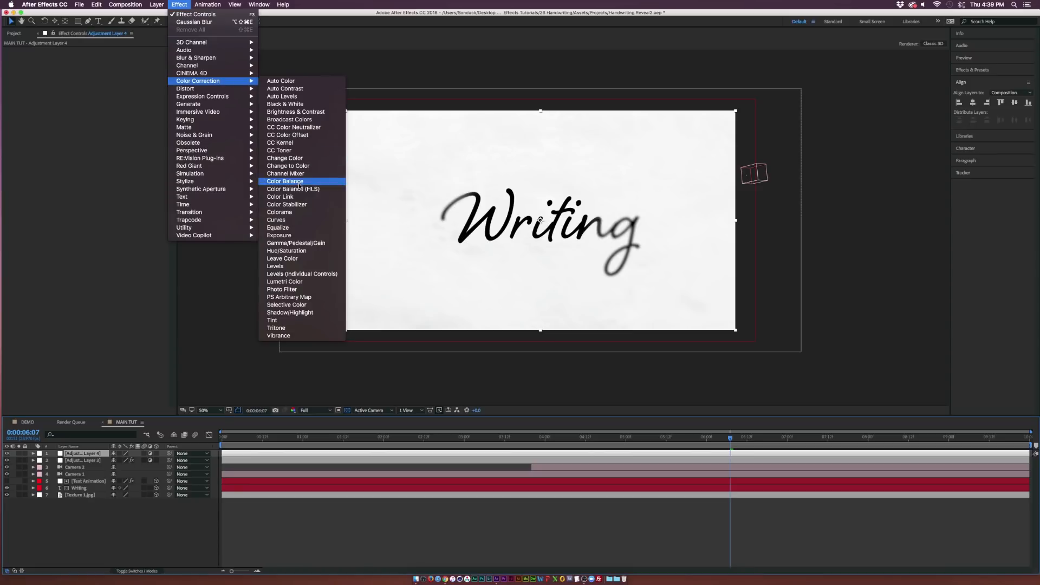
{"action": "left_click", "coordinate": [293, 220]}
- Bow the red and green channel curves slightly downward and adjust the blue curve slightly for a cool bluish tint
{"action": "left_click", "coordinate": [115, 57]}
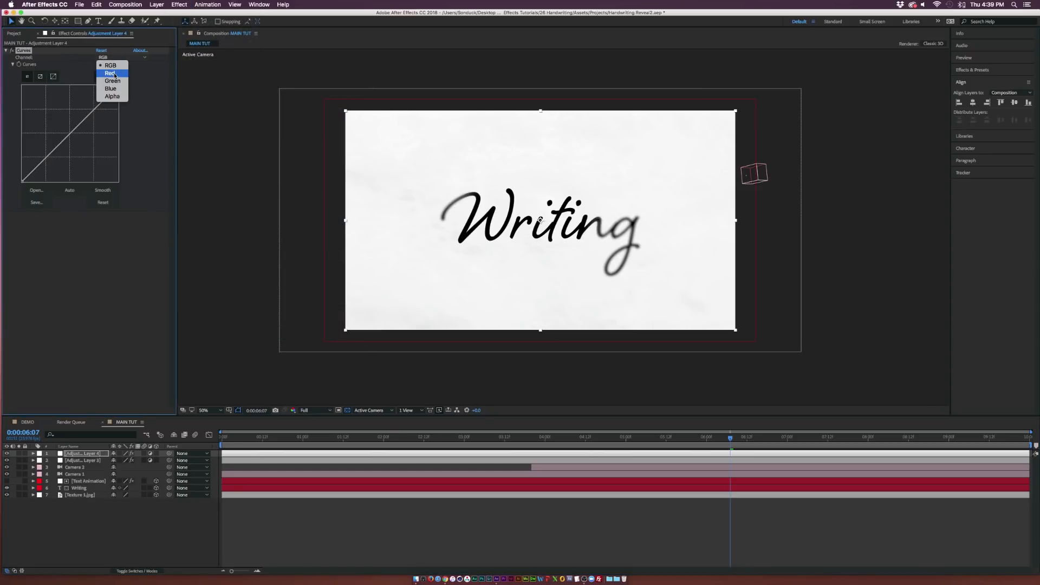
{"action": "left_click", "coordinate": [111, 73]}
{"action": "left_click_drag", "start_coordinate": [49, 155], "coordinate": [53, 161]}
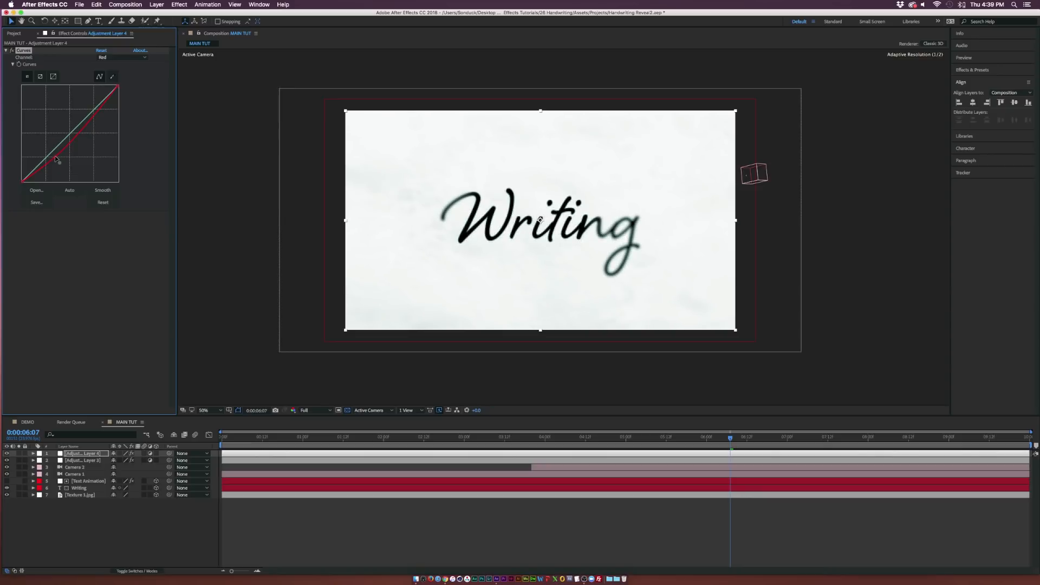
{"action": "left_click", "coordinate": [114, 58]}
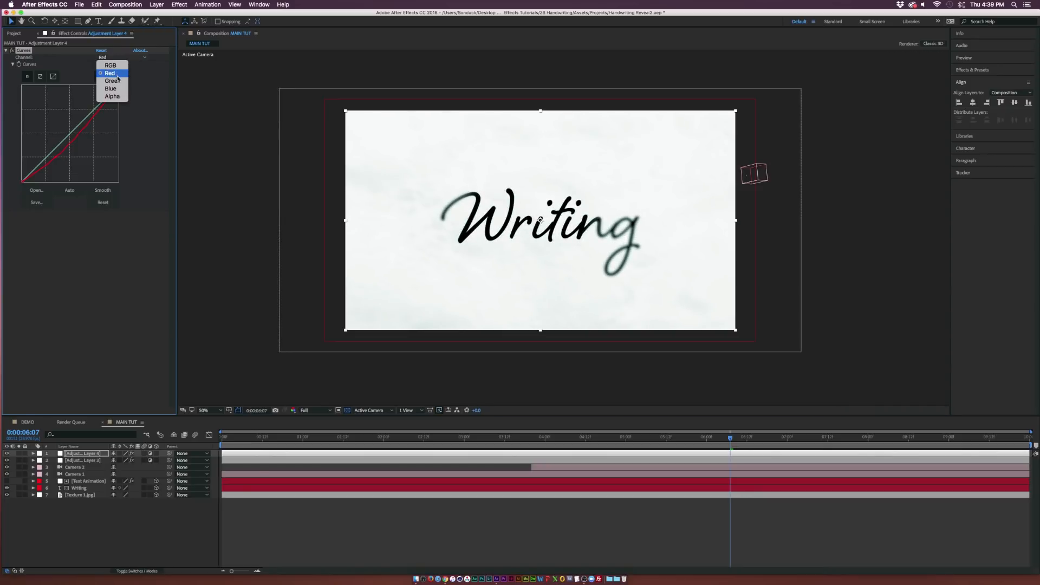
{"action": "left_click", "coordinate": [116, 80]}
{"action": "left_click_drag", "start_coordinate": [72, 133], "coordinate": [74, 139]}
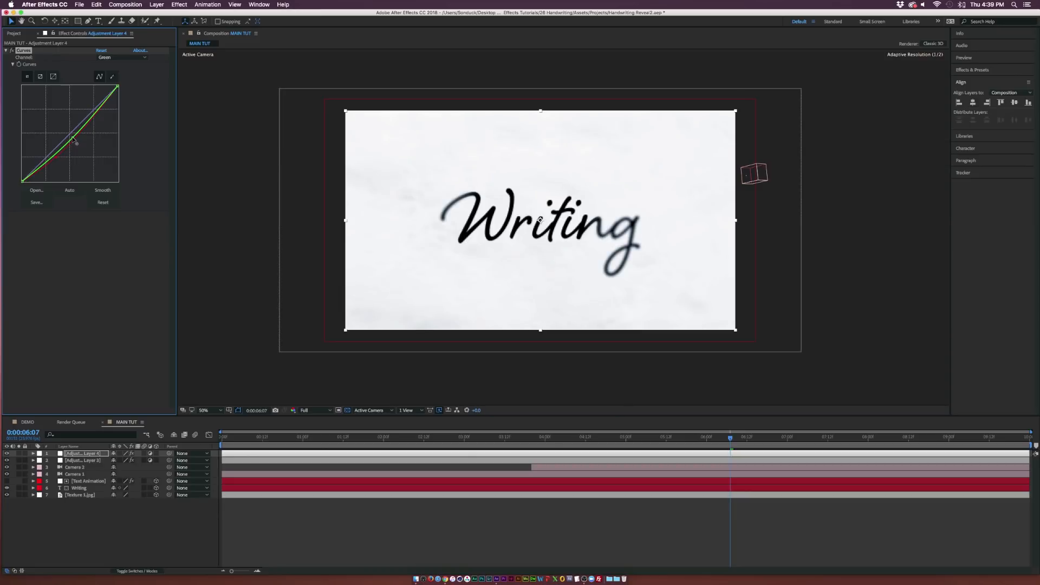
{"action": "left_click", "coordinate": [112, 57]}
{"action": "left_click", "coordinate": [113, 89]}
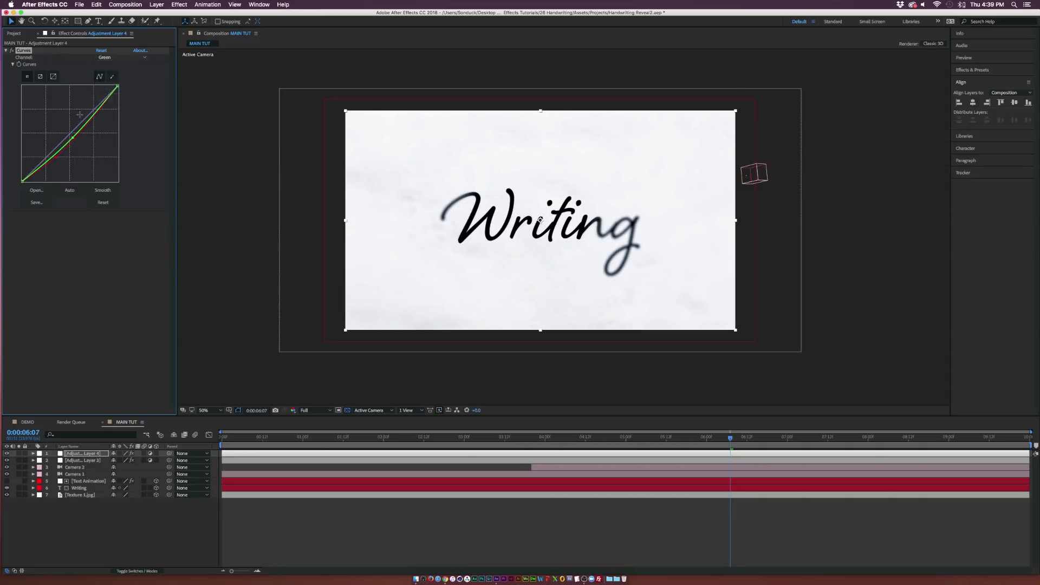
{"action": "mouse_move", "coordinate": [71, 133]}
{"action": "left_mouse_down"}
{"action": "mouse_move", "coordinate": [65, 124]}
{"action": "mouse_move", "coordinate": [84, 135]}
{"action": "left_mouse_up"}
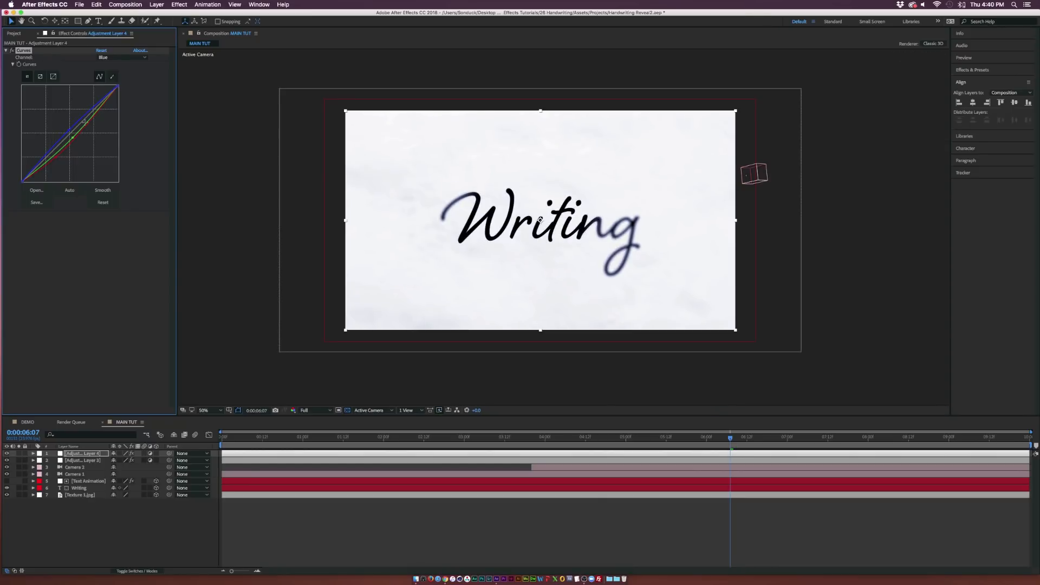
- Check the graded, blurred frames between 0:00:01:11 and 0:00:07:00, and review the Writing and Text Animation layers
{"action": "left_click", "coordinate": [340, 437]}
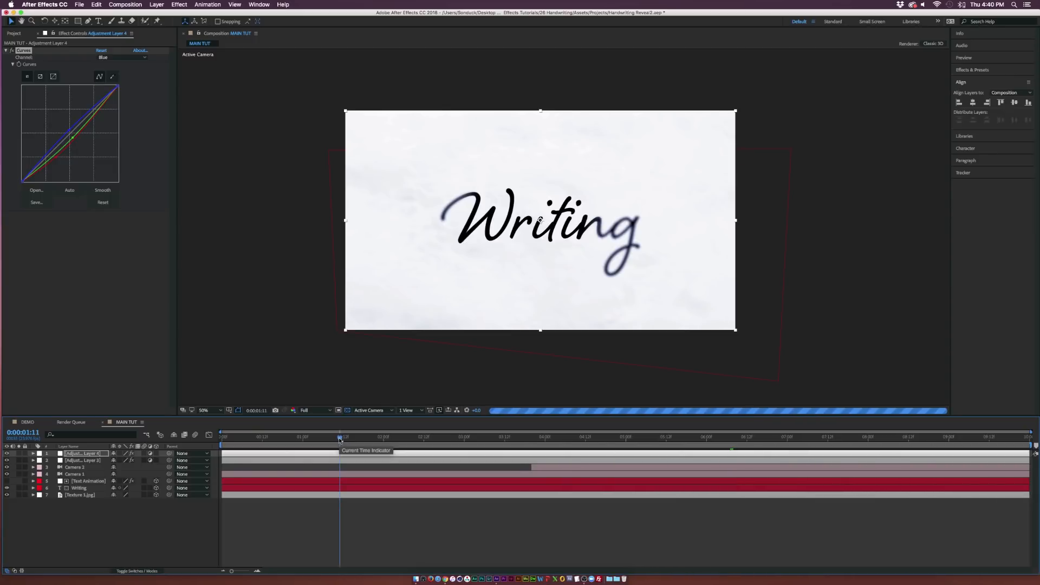
{"action": "left_click", "coordinate": [403, 439]}
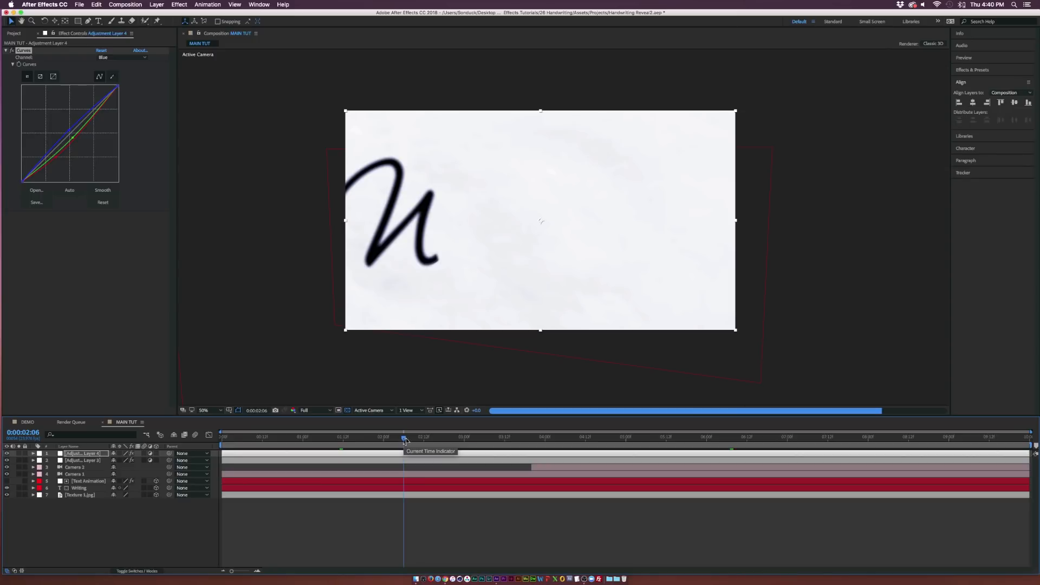
{"action": "left_click", "coordinate": [461, 438]}
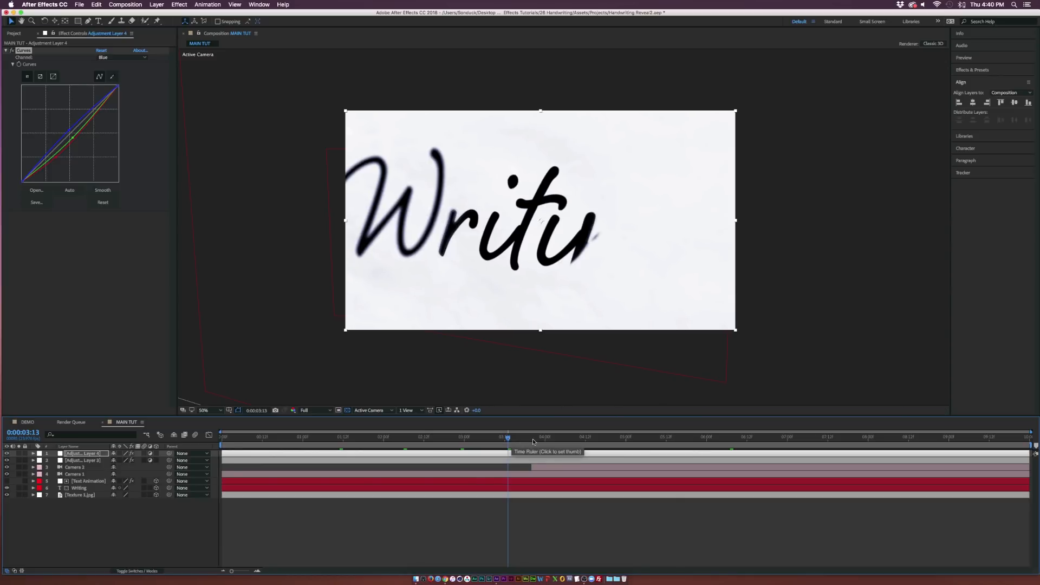
{"action": "left_click_drag", "start_coordinate": [508, 440], "coordinate": [639, 439]}
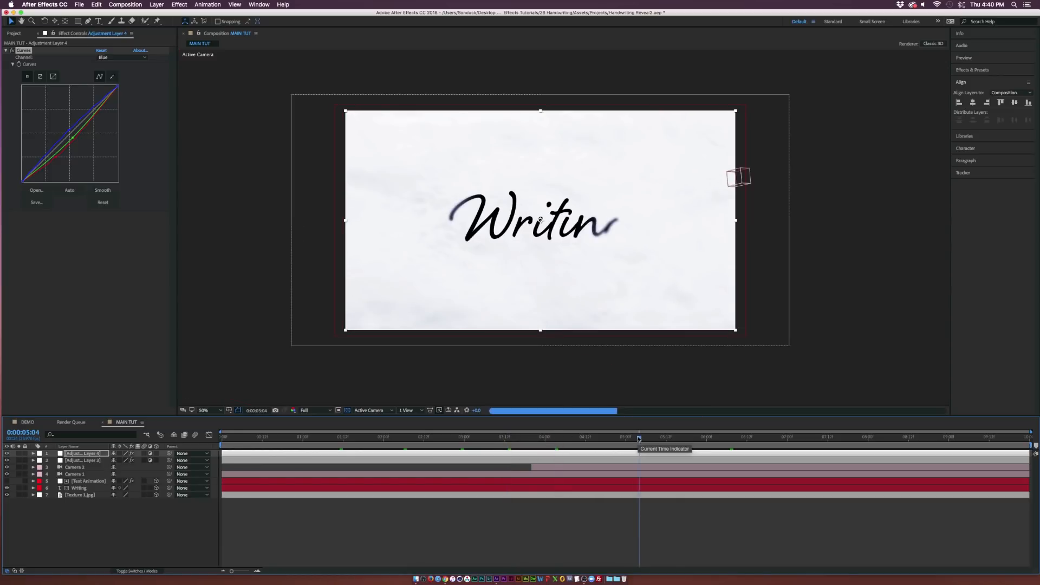
{"action": "left_click", "coordinate": [787, 437]}
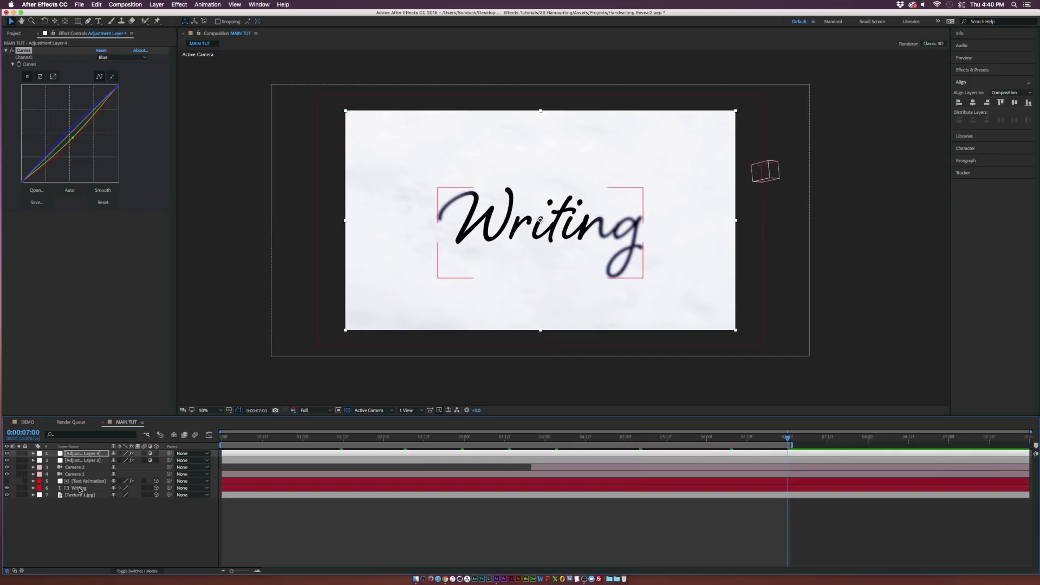
{"action": "left_click", "coordinate": [83, 489]}
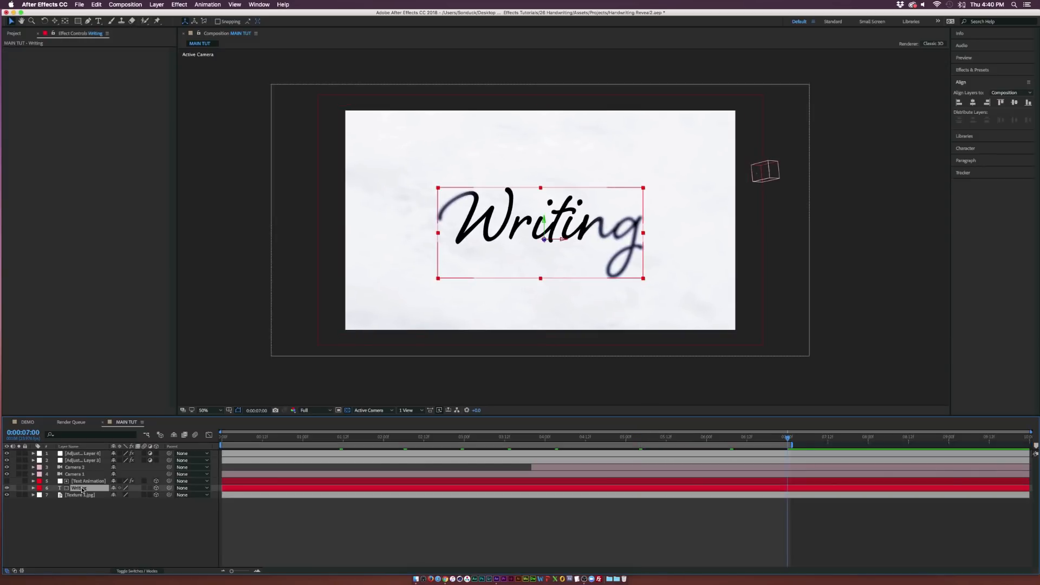
{"action": "left_click", "coordinate": [86, 481]}
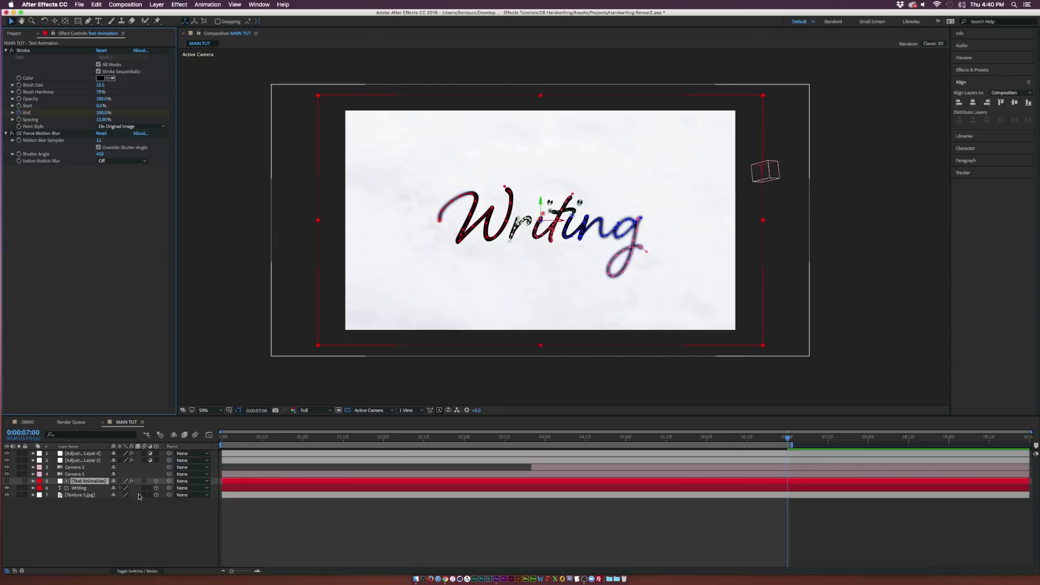
{"action": "left_click", "coordinate": [142, 530]}
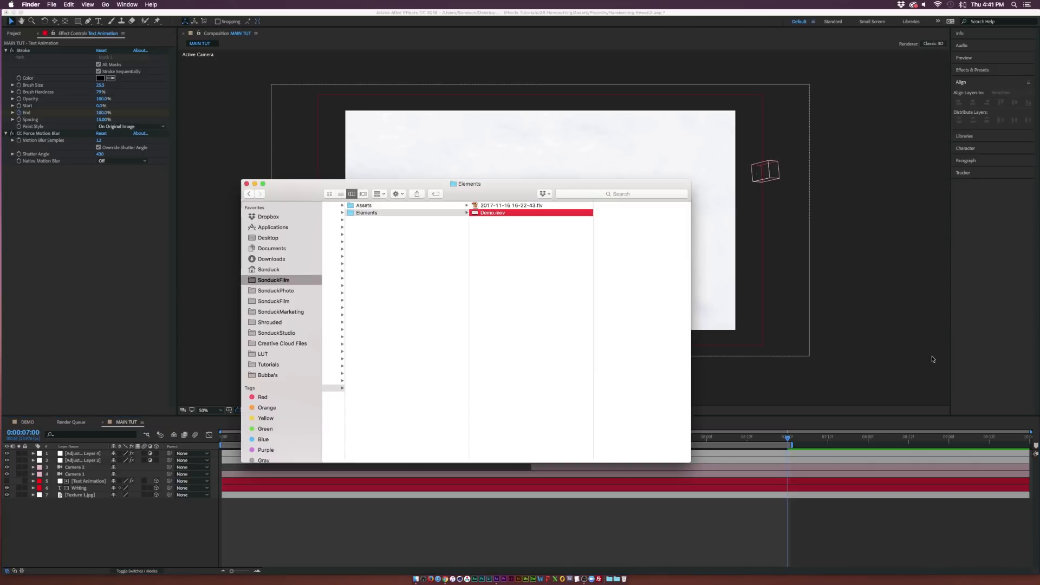
- Preview the rendered Demo.mov from the Elements folder in Finder
{"action": "key", "text": "space"}
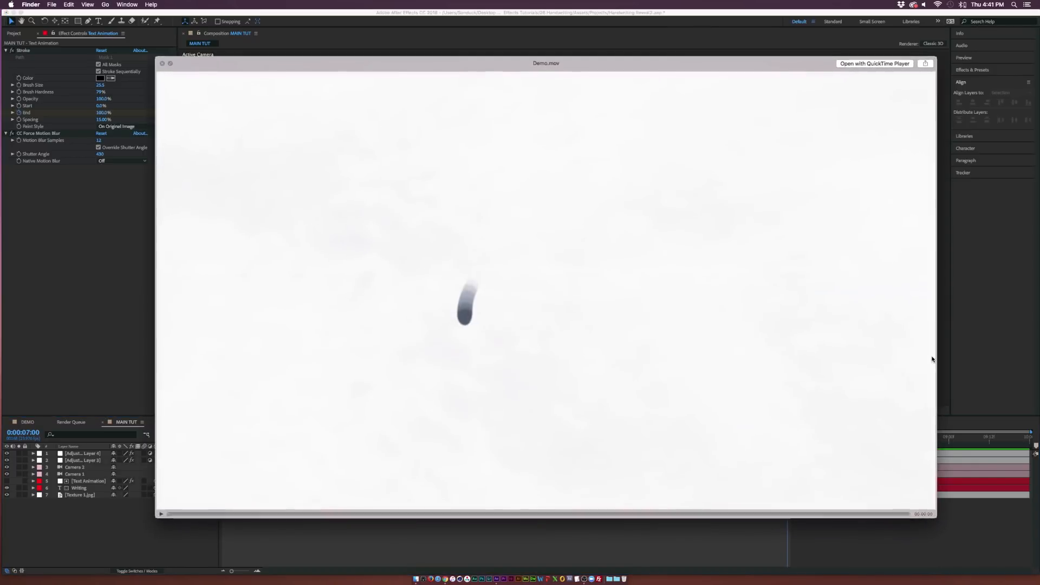